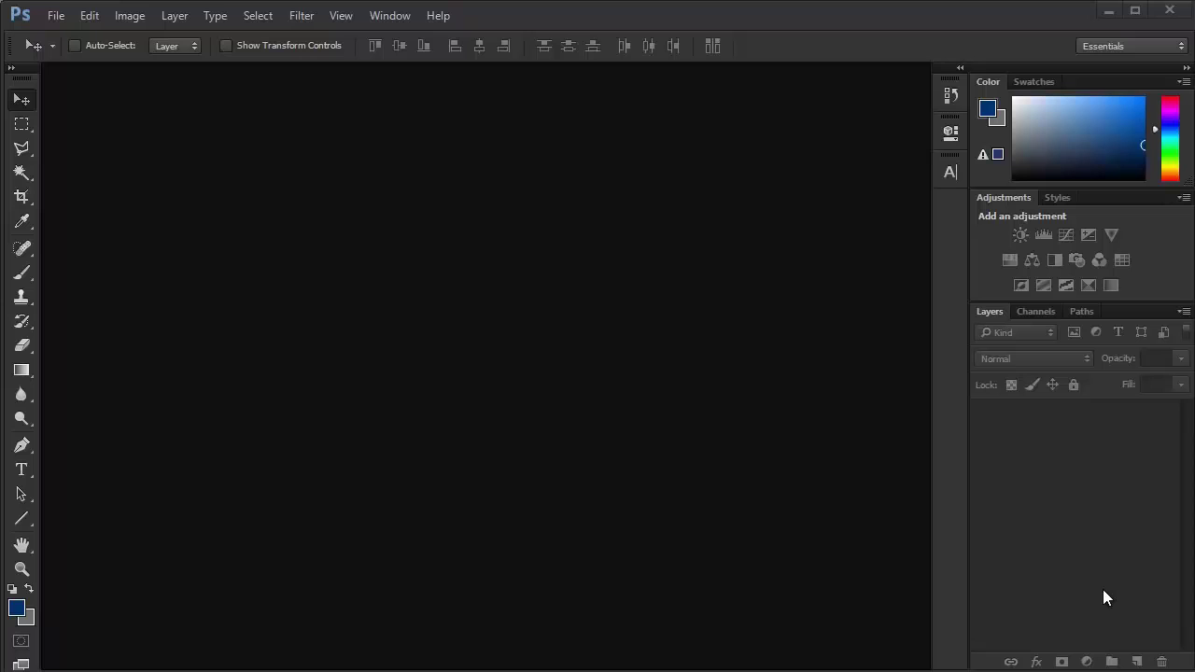
- Open Actor.jpg and BG.jpg, and convert the locked background of Actor.jpg into an editable layer
click(509, 671)
drag(962, 224, 366, 265)
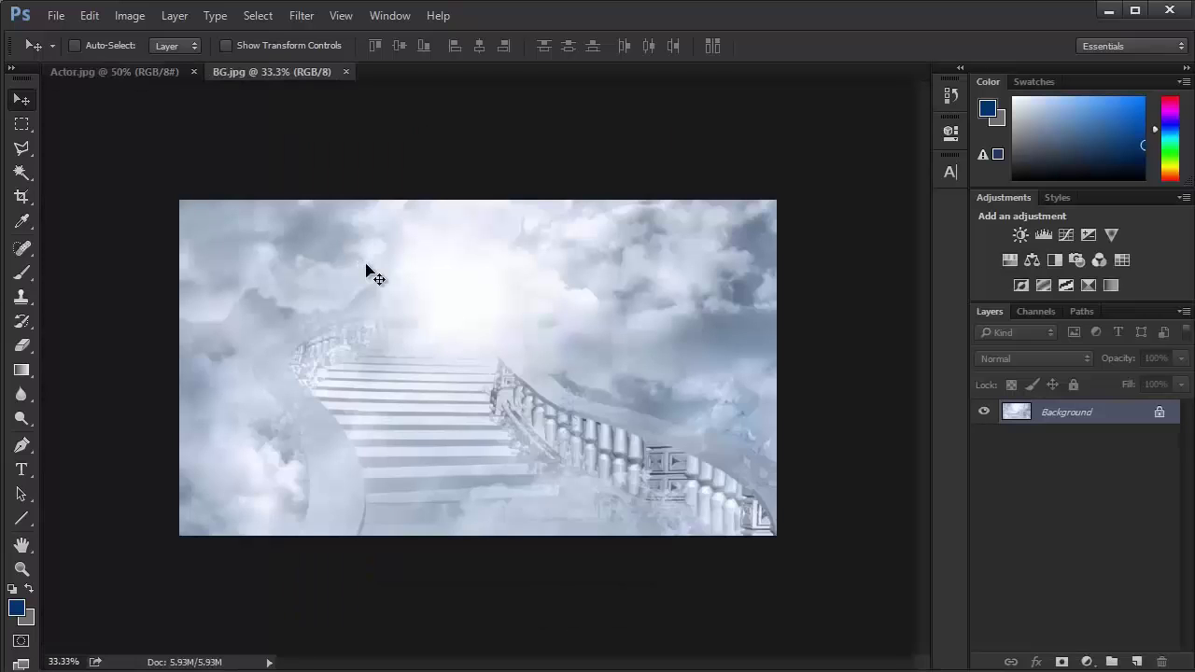
click(143, 75)
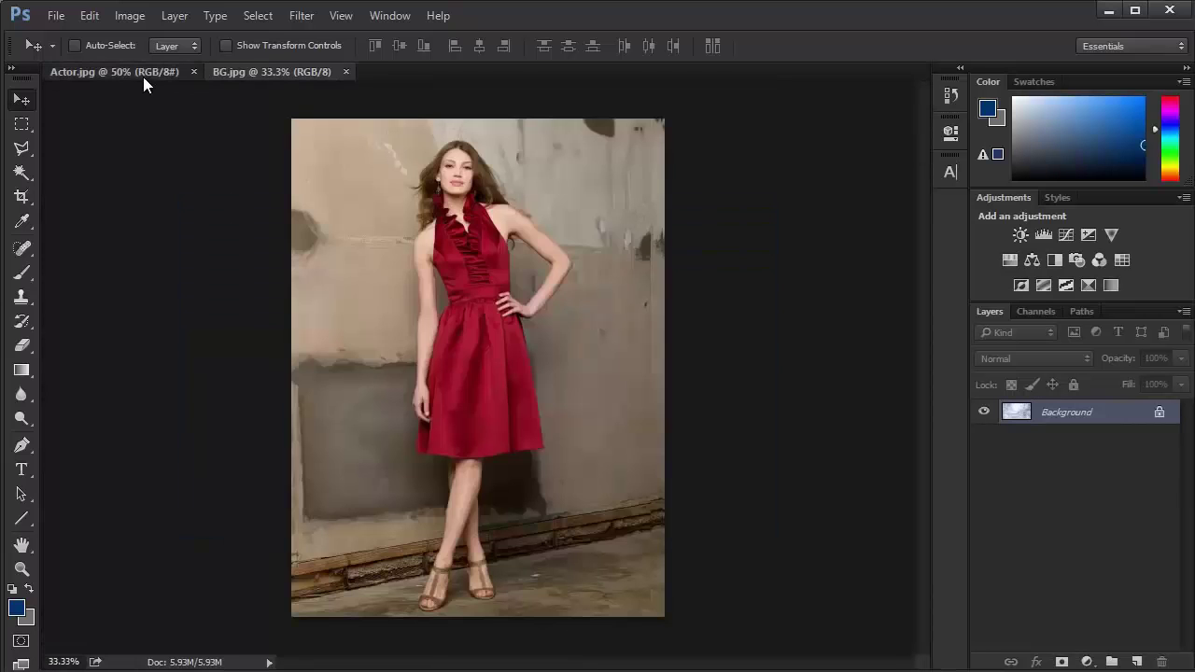
alt+double_click(1049, 422)
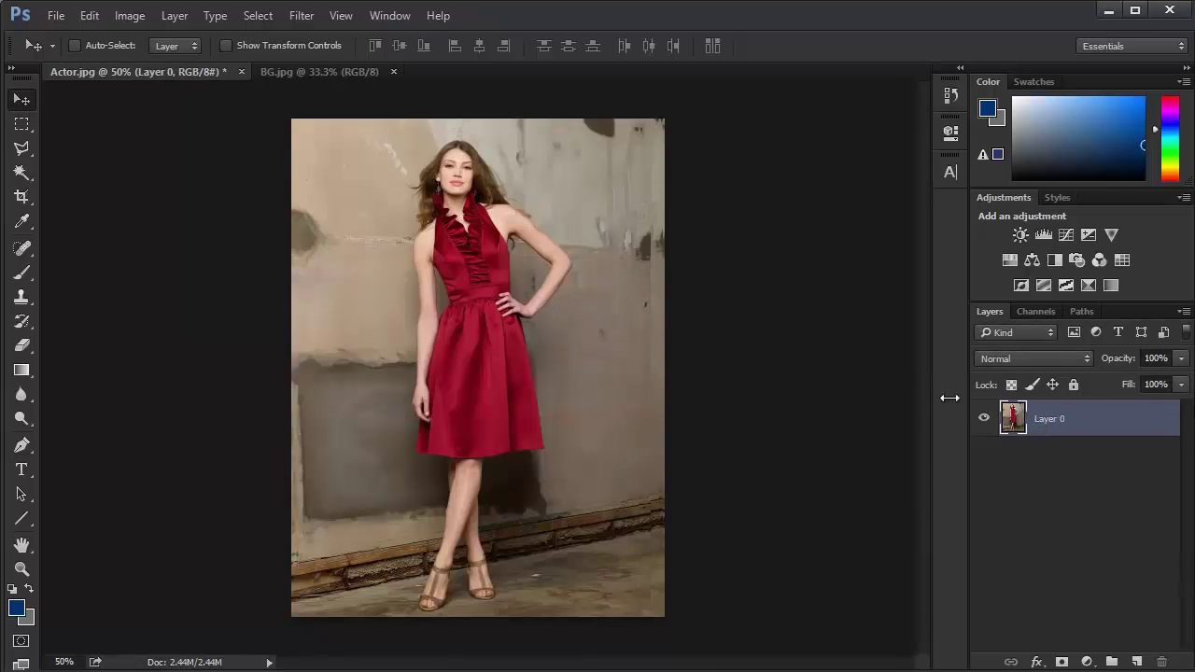
right_click(1052, 424)
click(1040, 422)
- Bring the woman's photo from Actor.jpg into BG.jpg as a new layer and center it over the staircase
click(300, 71)
click(208, 72)
drag(354, 234, 462, 329)
drag(549, 373, 454, 364)
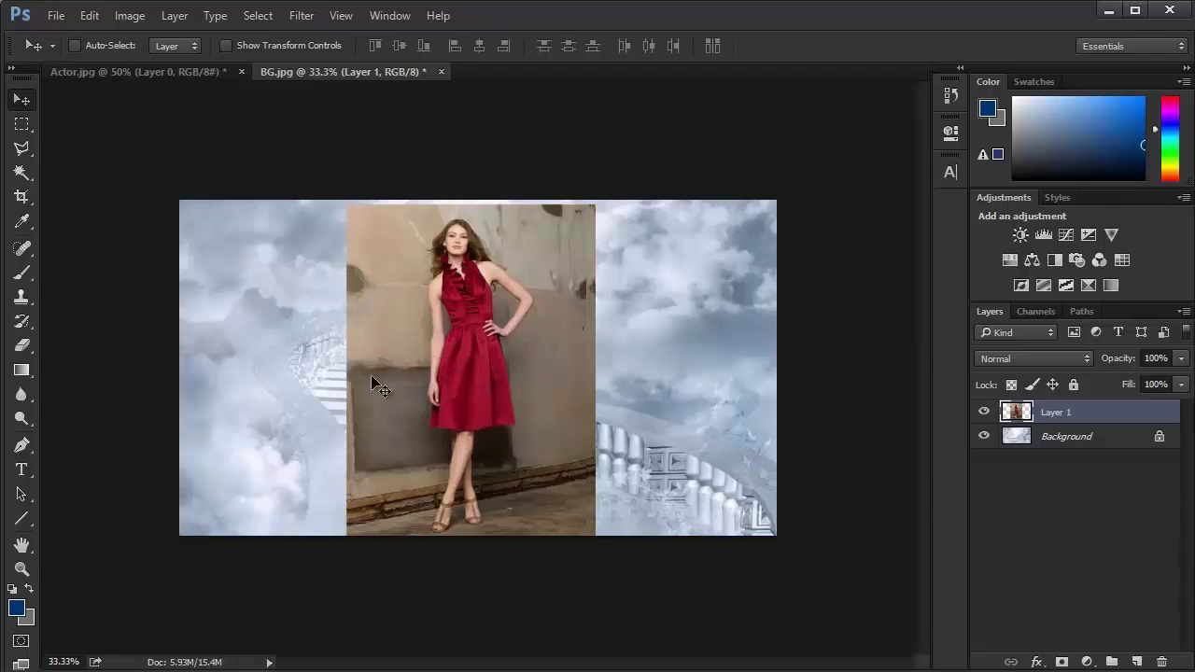
scroll(476, 353, up, 4)
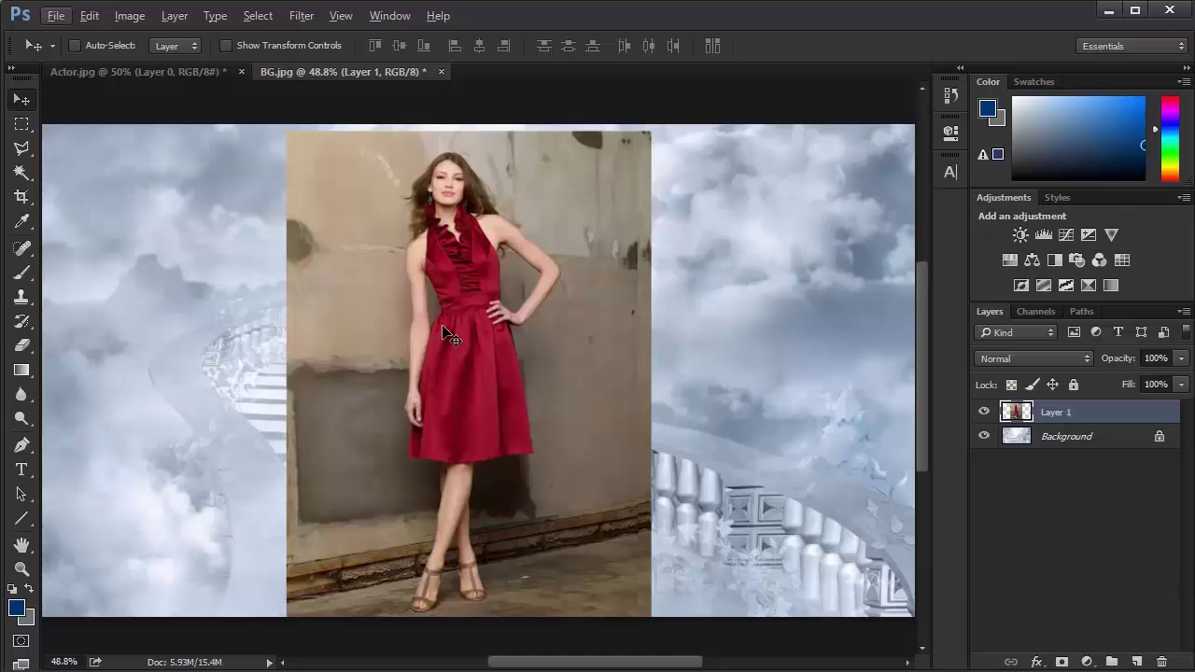
scroll(451, 338, up, 5)
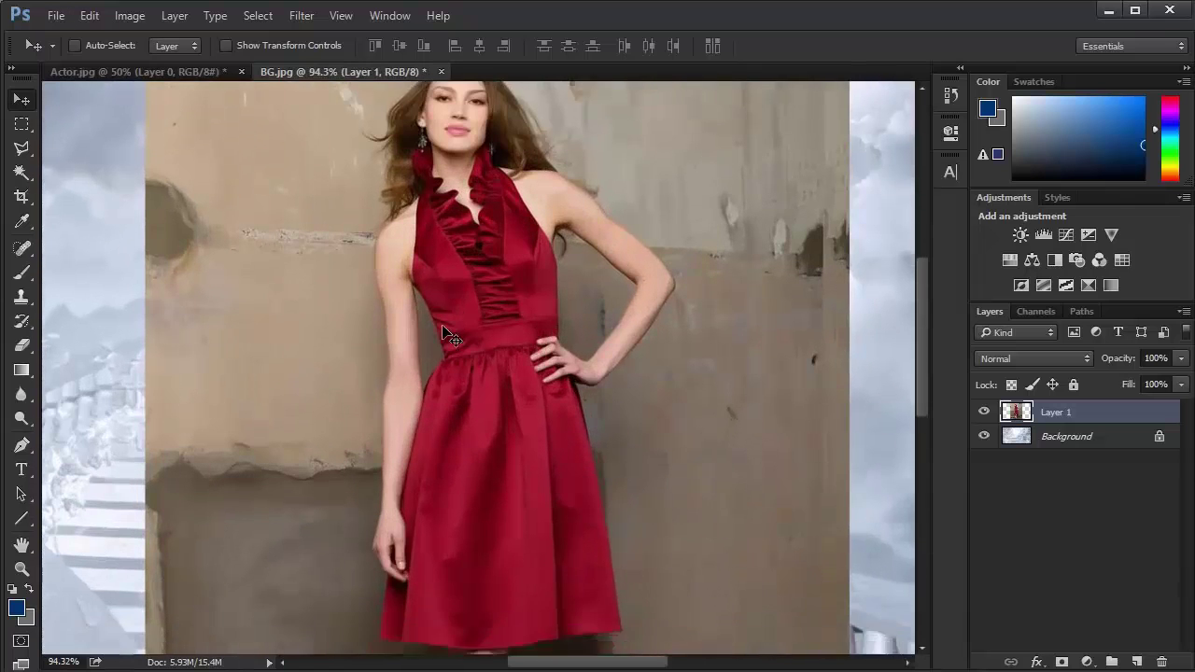
scroll(451, 338, up, 3)
drag(428, 198, 439, 318)
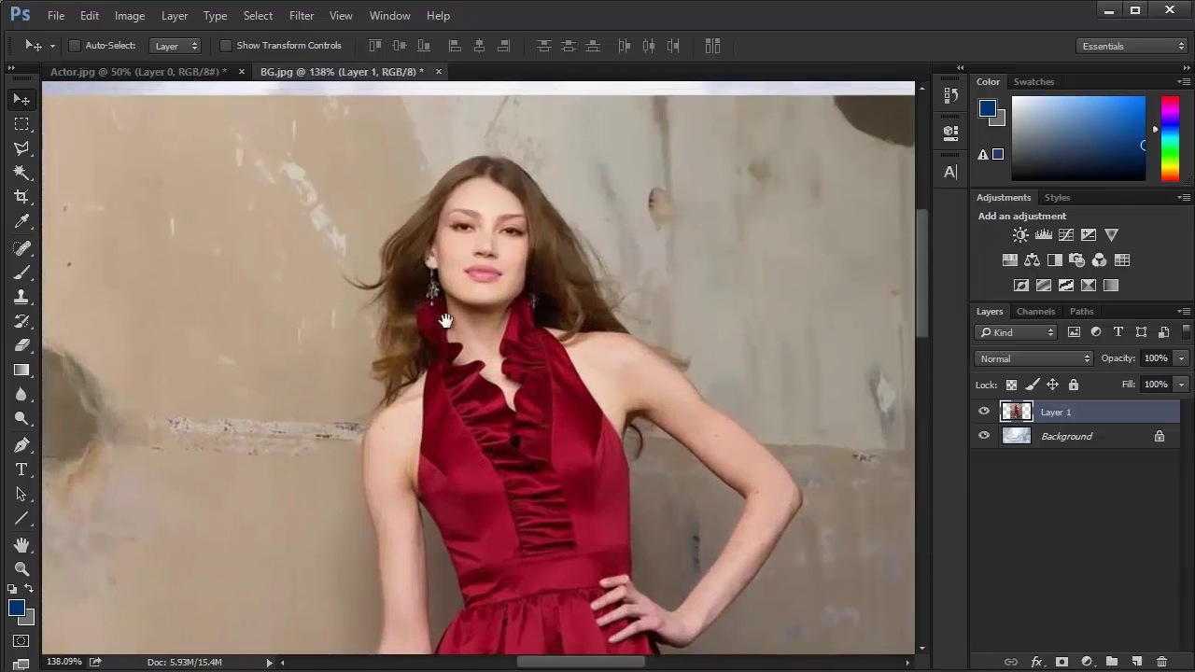
scroll(439, 318, up, 4)
click(25, 127)
click(24, 151)
right_click(25, 148)
click(155, 151)
mouse_move(399, 166)
mouse_down()
mouse_move(349, 244)
mouse_move(392, 173)
mouse_up()
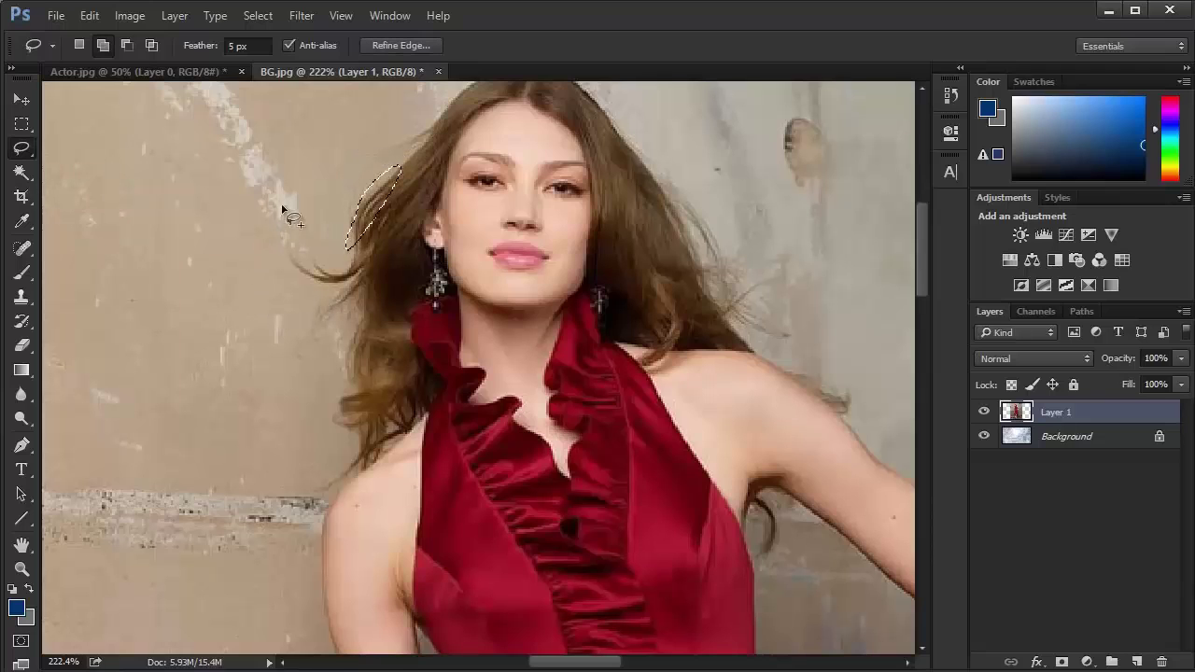
click(260, 180)
- Start a Pen tool path near the crown and trace the outer edge of the woman's hair down to the shoulder beside her straight arm
click(21, 445)
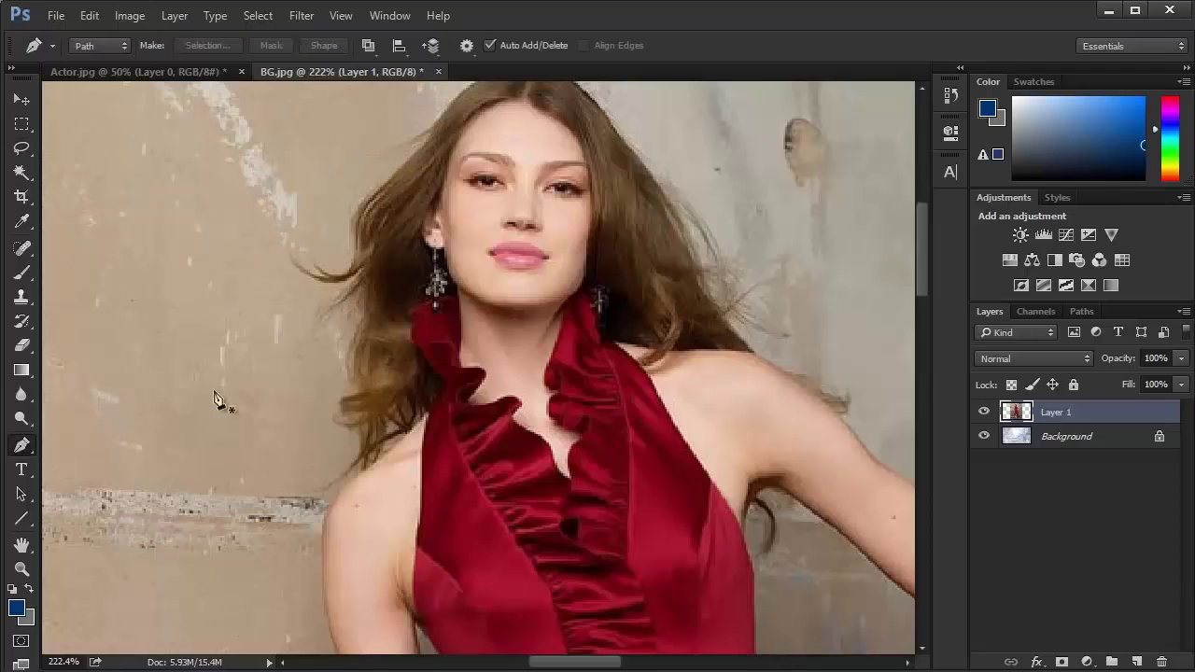
scroll(275, 363, up, 5)
drag(390, 245, 364, 486)
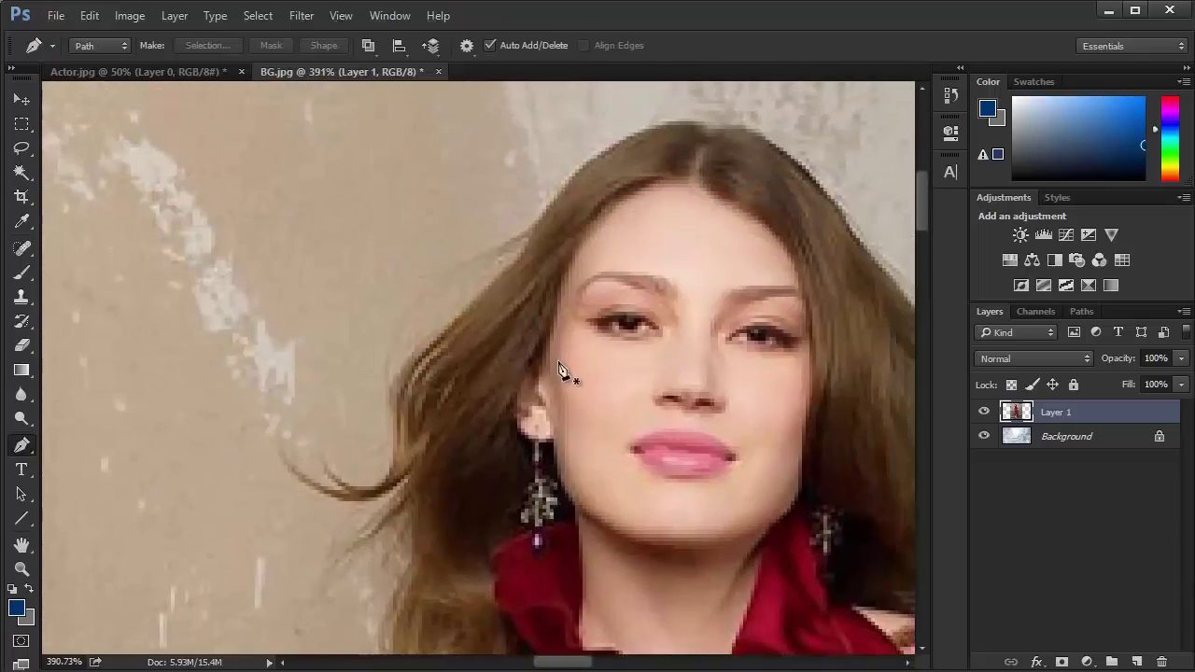
scroll(547, 298, up, 3)
scroll(547, 299, down, 2)
click(565, 138)
drag(442, 283, 427, 309)
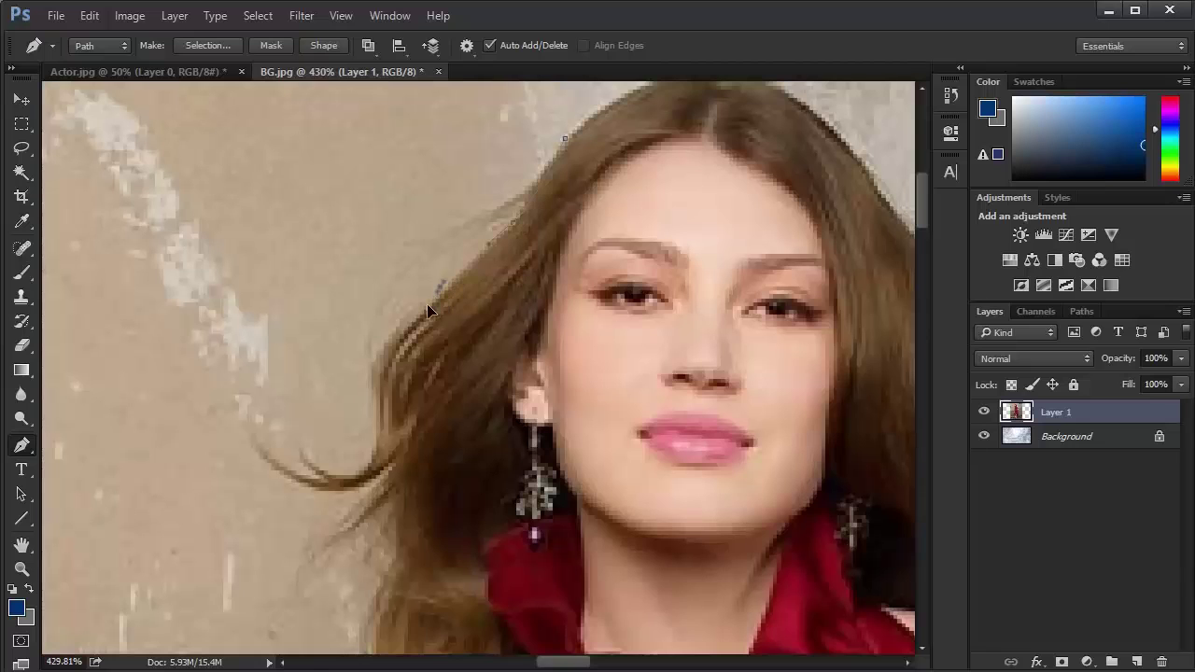
drag(381, 405, 386, 336)
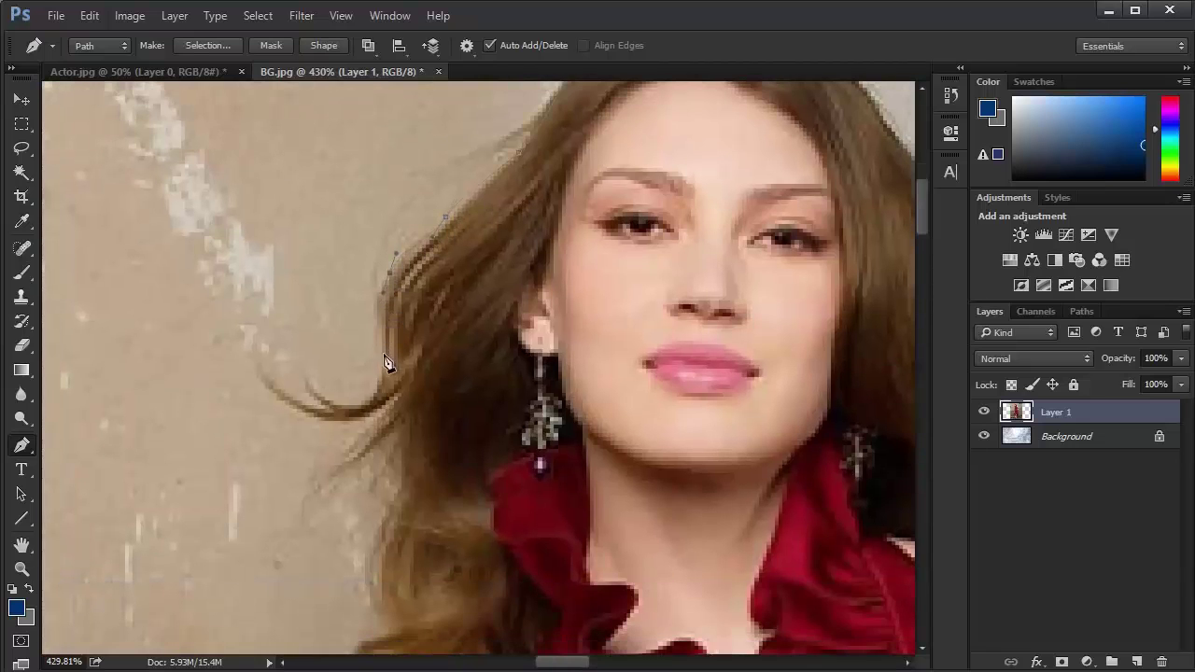
drag(379, 427, 400, 480)
drag(505, 434, 488, 284)
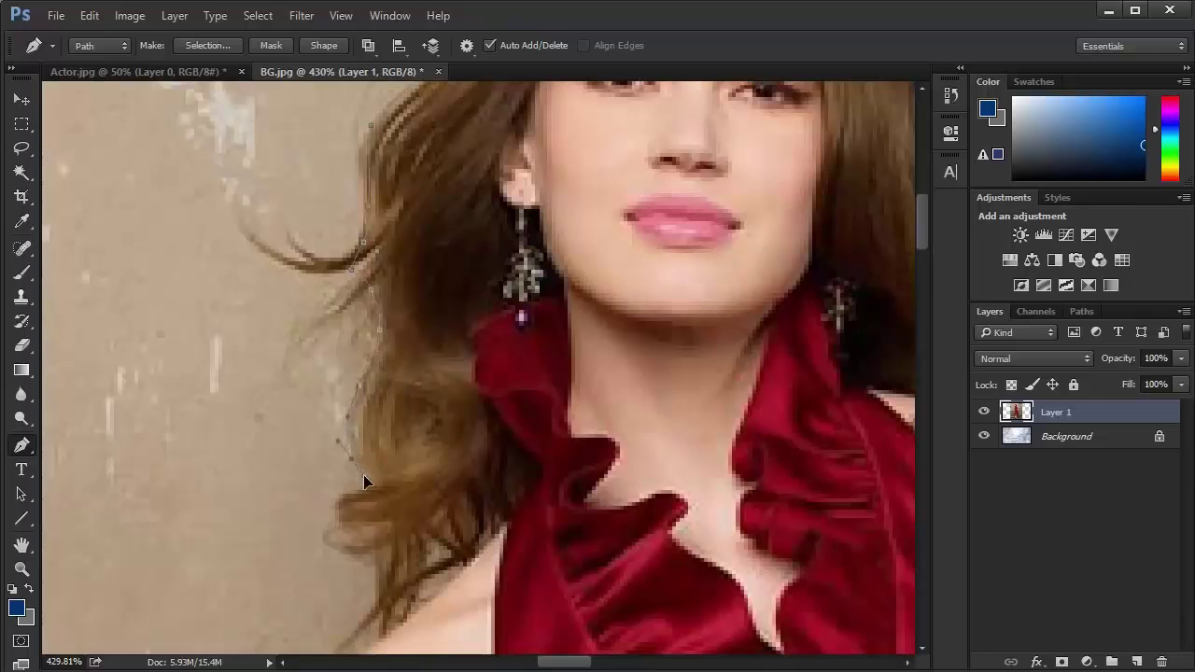
drag(483, 463, 467, 353)
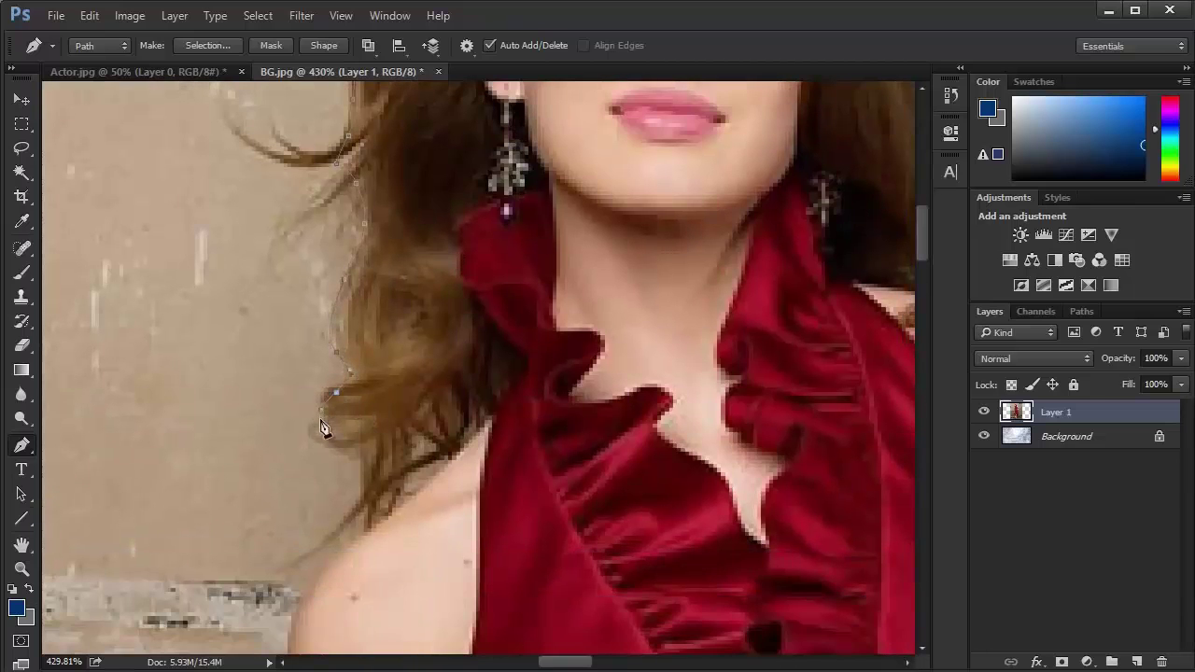
drag(321, 540, 361, 436)
- Continue the path around the woman's body and over the top of her hair, closing it at the starting anchor
drag(494, 307, 466, 102)
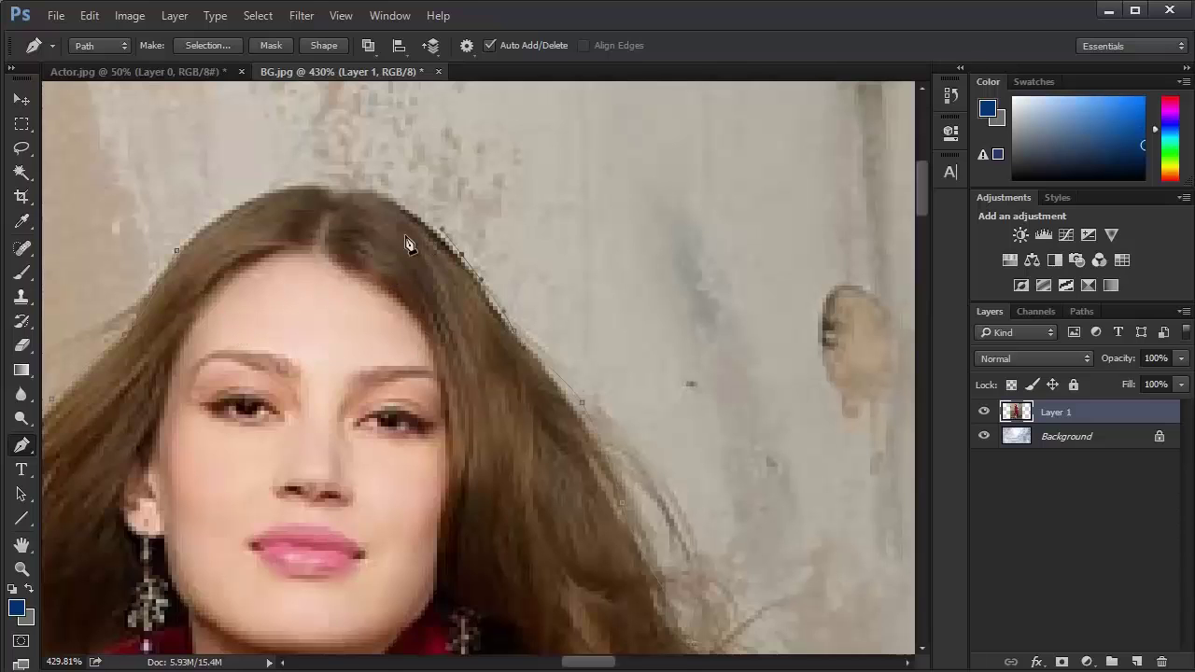
scroll(408, 245, up, 2)
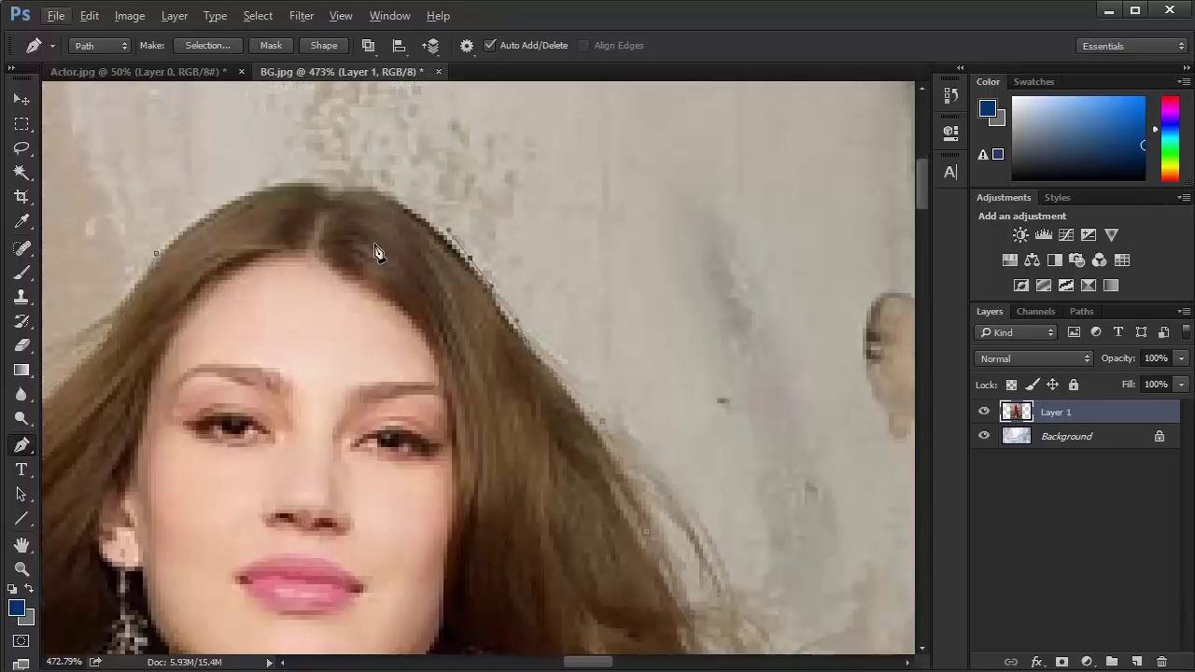
drag(293, 178, 227, 198)
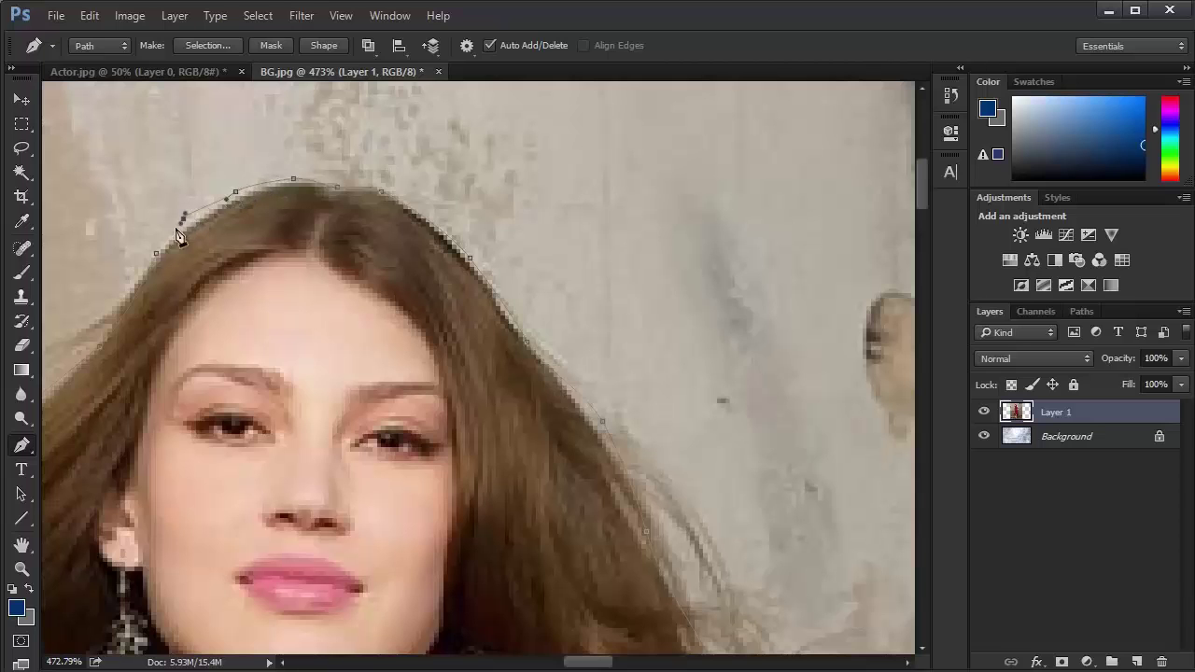
click(157, 254)
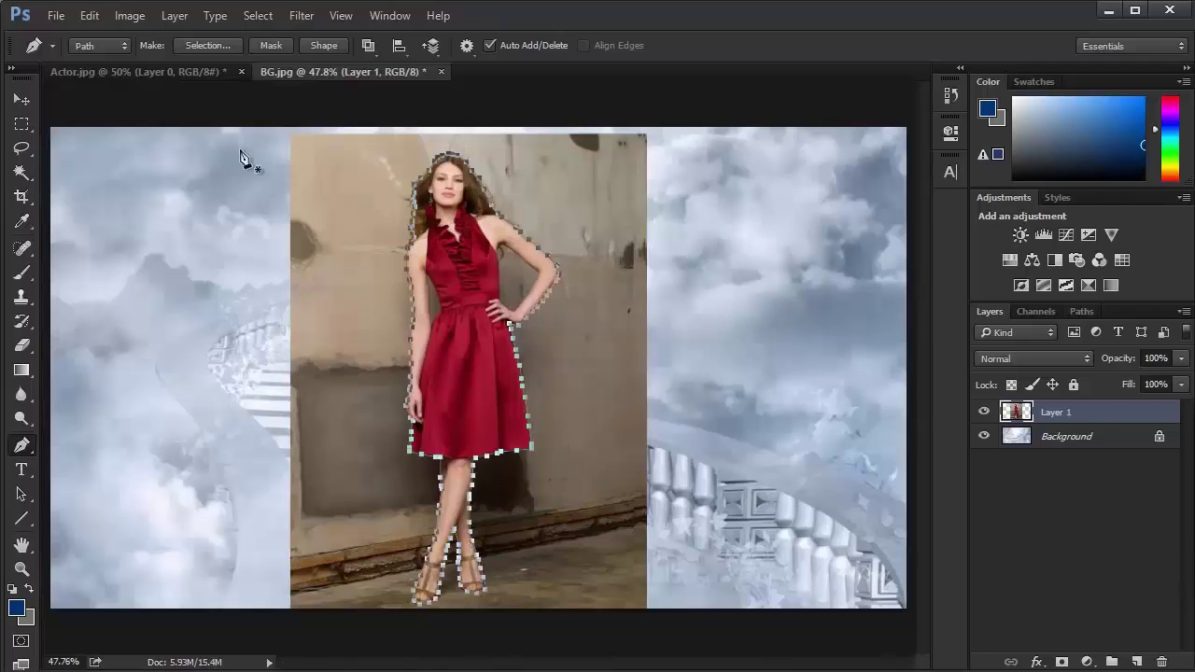
- Convert the closed path into a new anti-aliased selection with a feather radius of 0 pixels
click(209, 47)
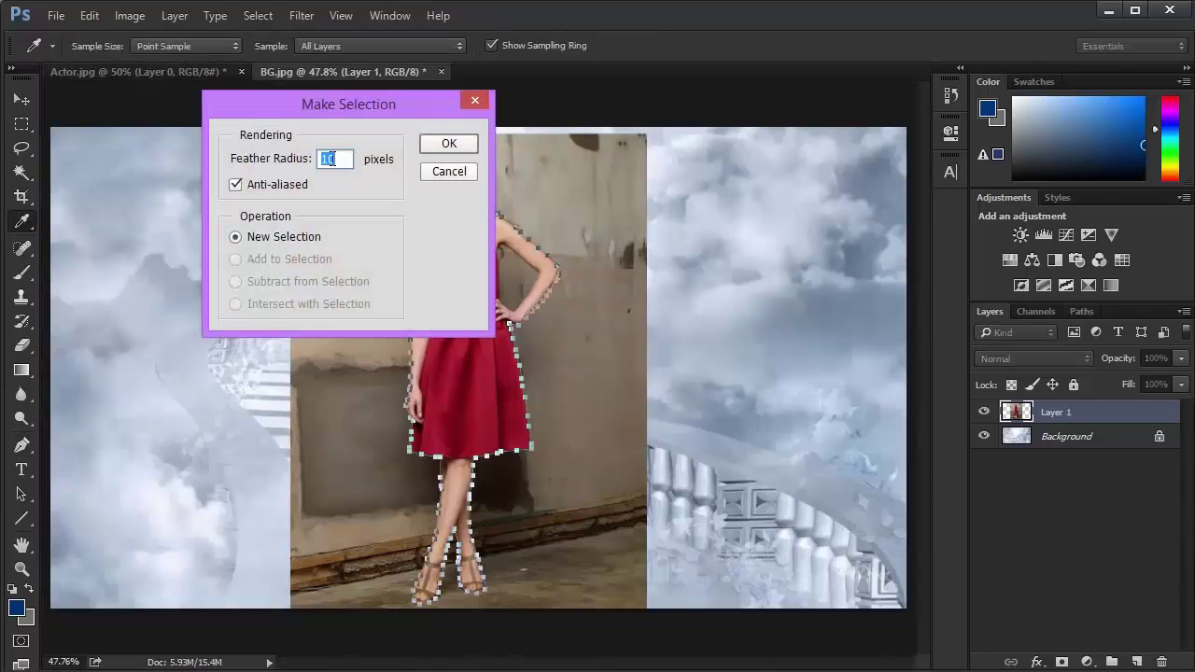
text(0)
key(Return)
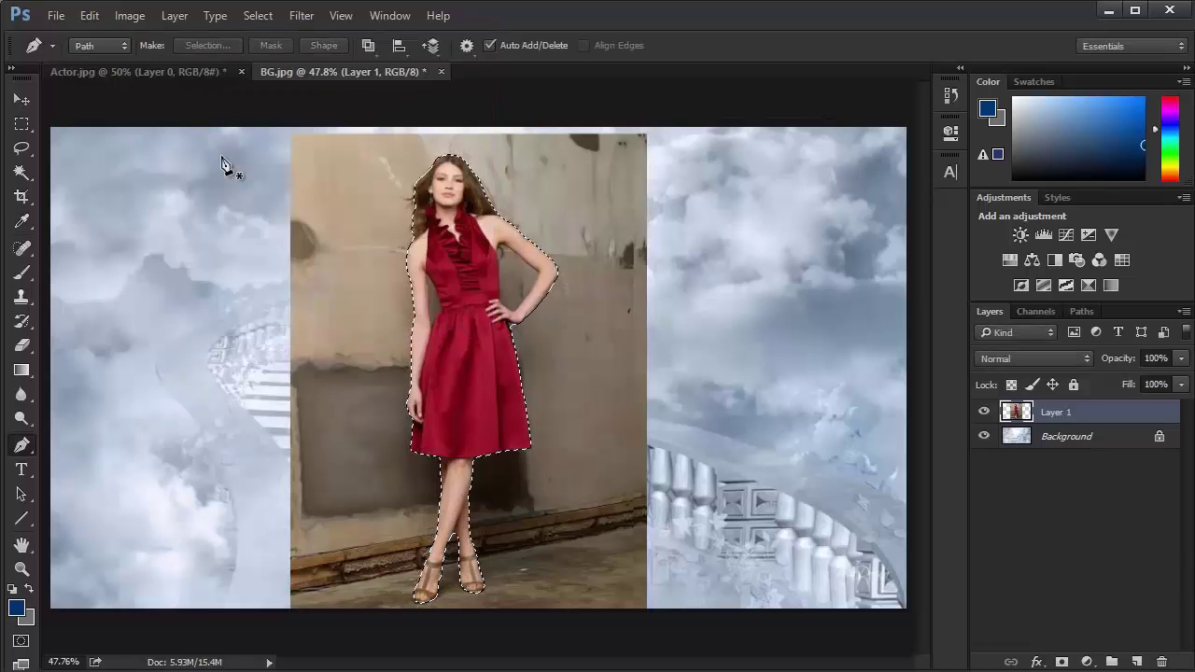
- Subtract the wall gap between the woman's straight arm and her waist from the selection using the Polygonal Lasso with 0 px feather
scroll(474, 316, up, 6)
scroll(476, 314, down, 1)
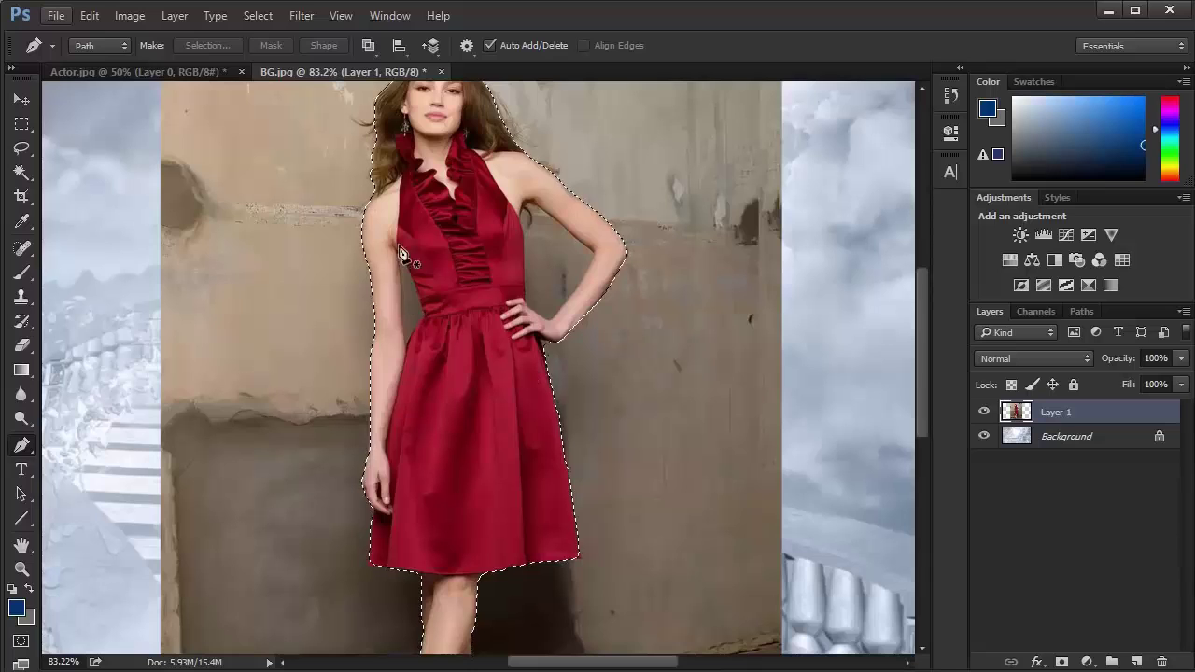
click(23, 151)
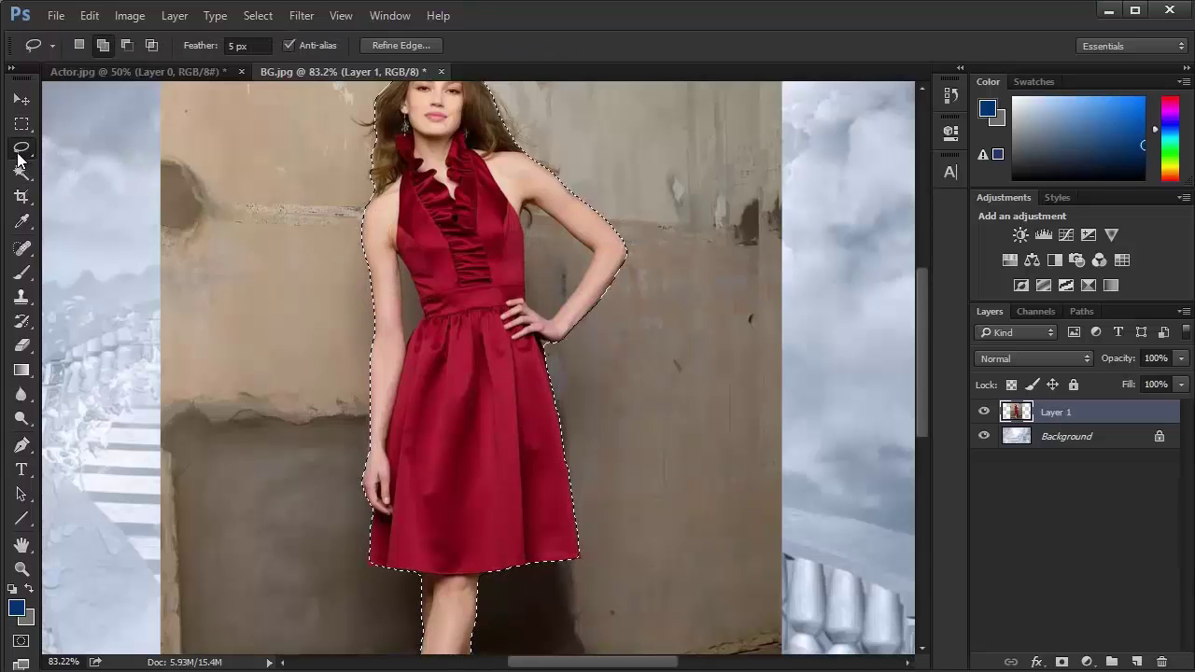
right_click(22, 156)
click(74, 165)
scroll(352, 312, up, 6)
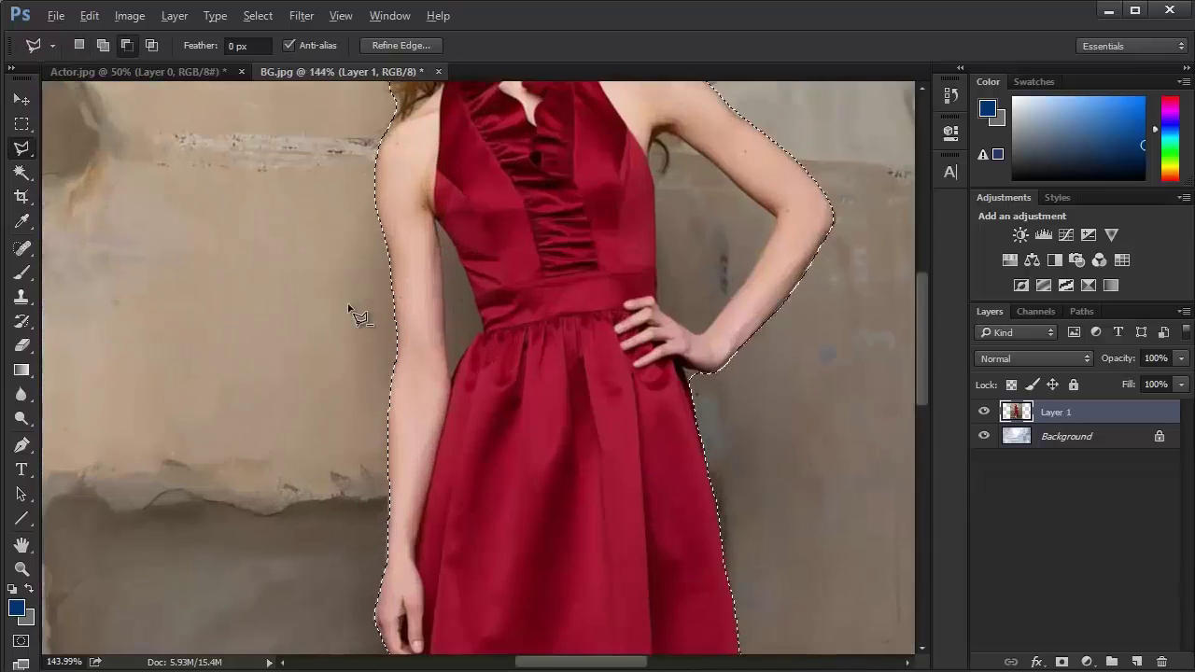
drag(548, 322, 495, 413)
scroll(336, 397, up, 5)
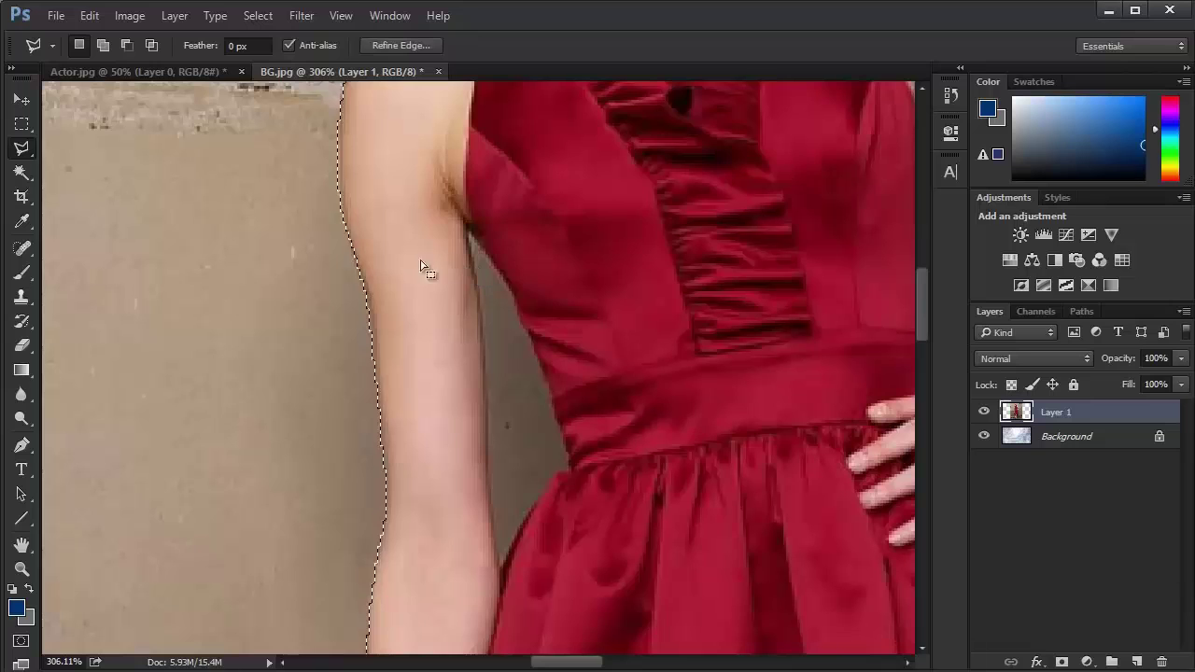
click(127, 44)
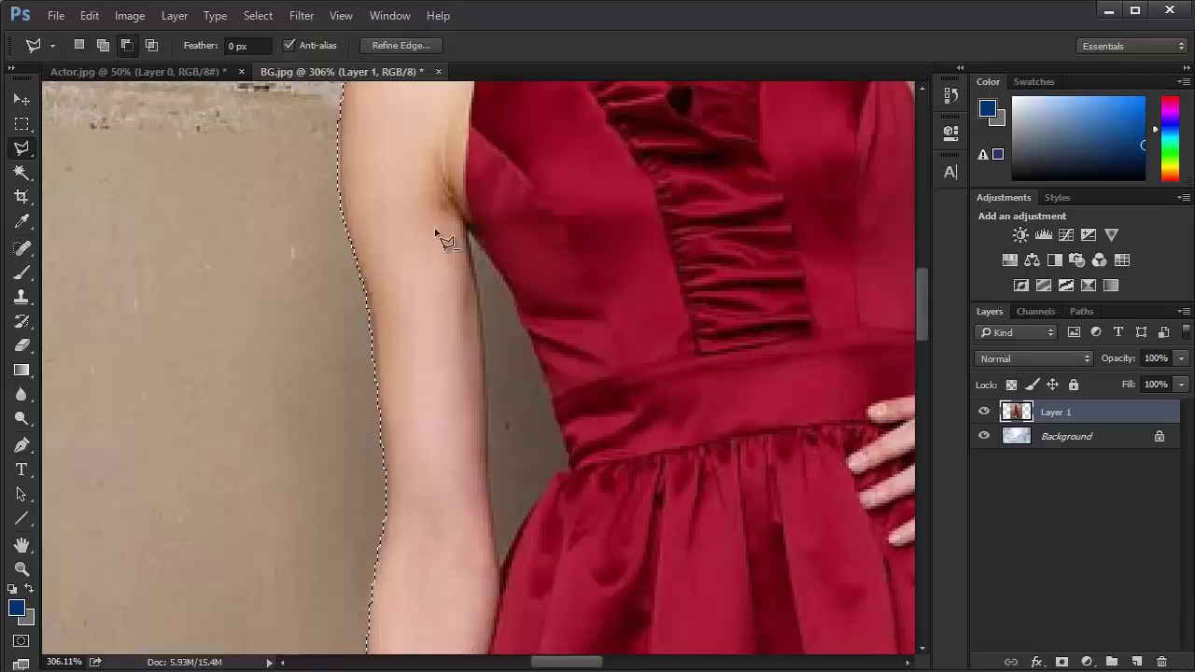
click(480, 306)
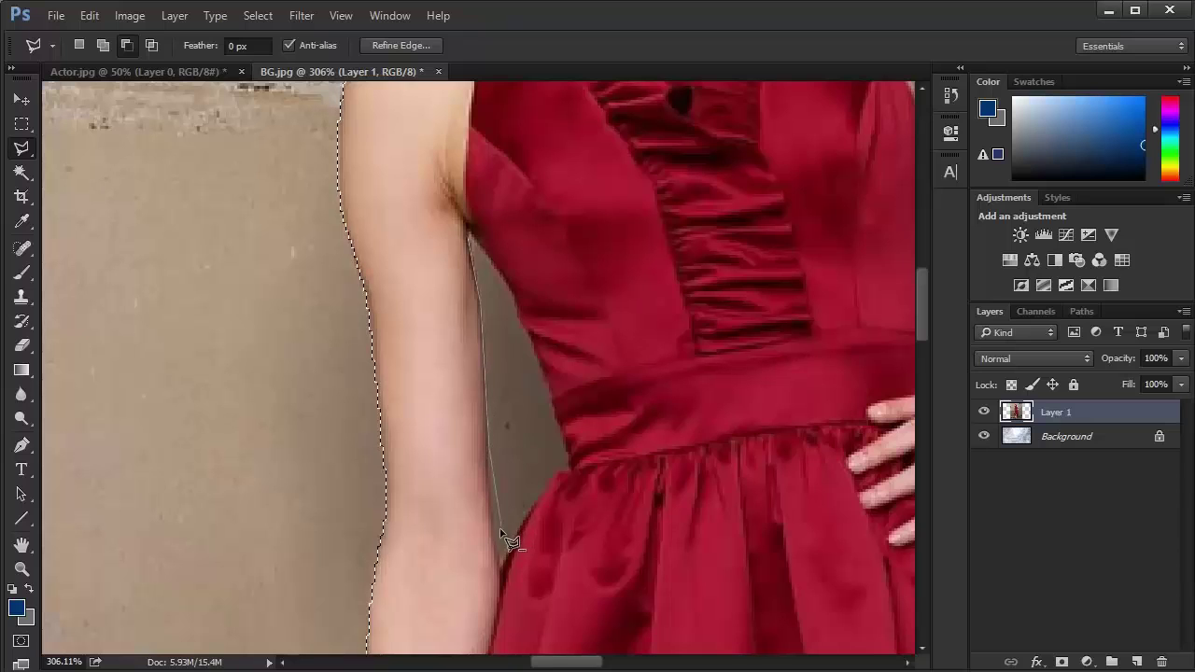
click(499, 566)
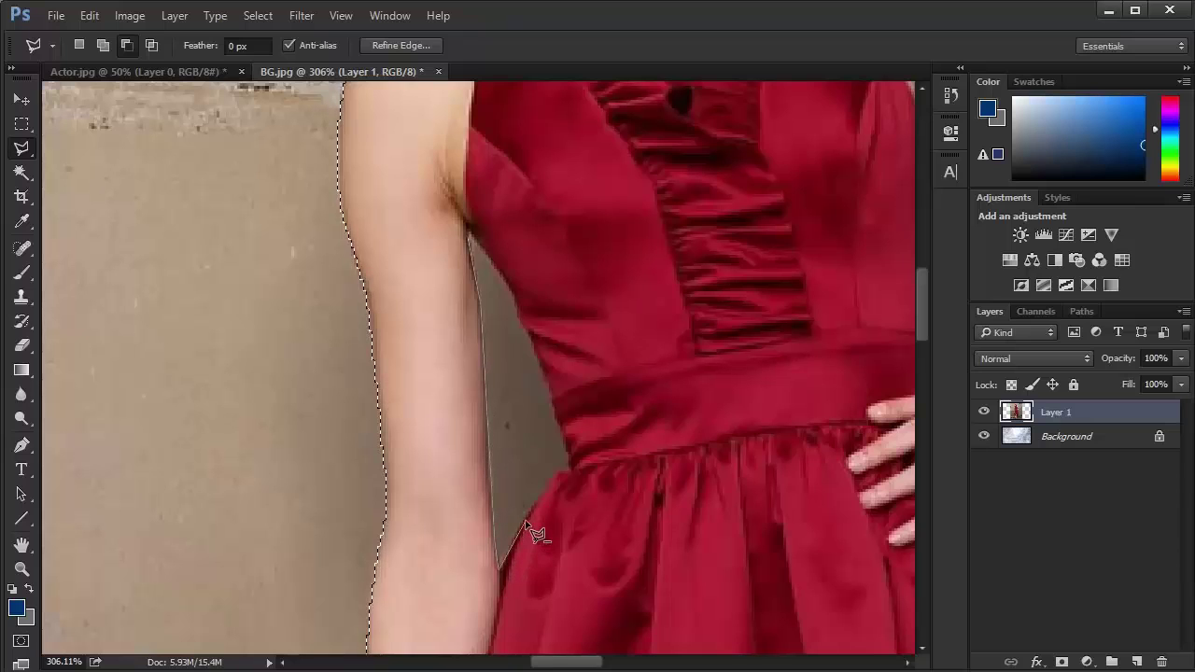
click(569, 472)
click(470, 239)
- Subtract the wall area enclosed by the woman's bent arm and torso from the selection with the Polygonal Lasso
drag(712, 285, 422, 454)
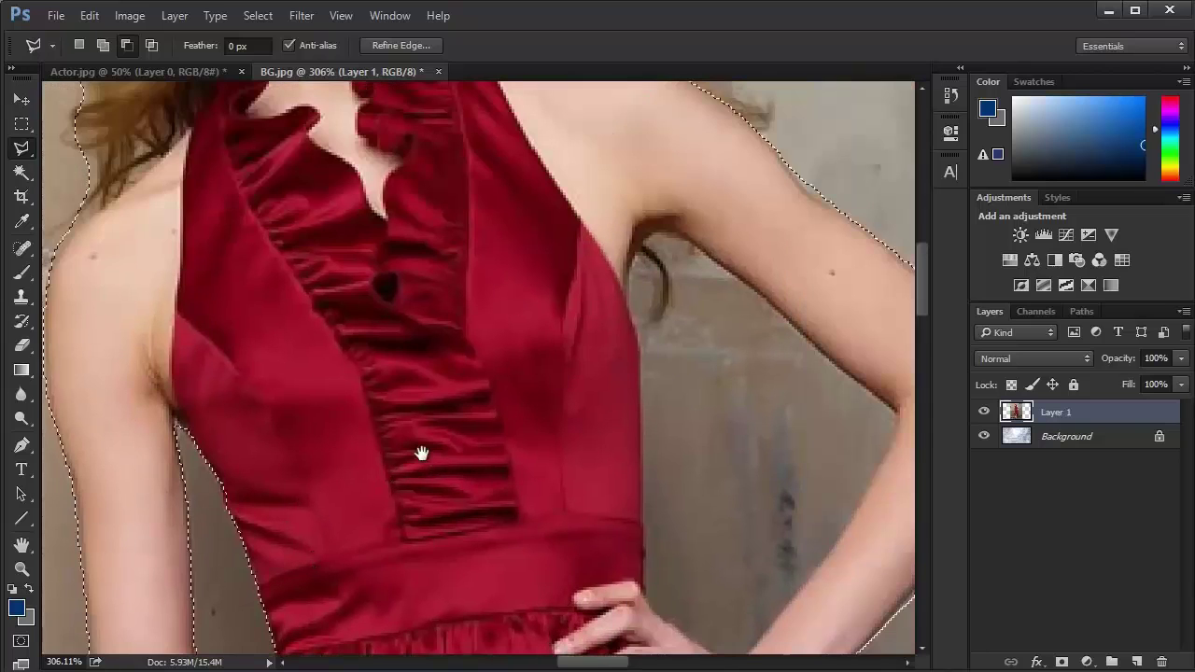
click(648, 427)
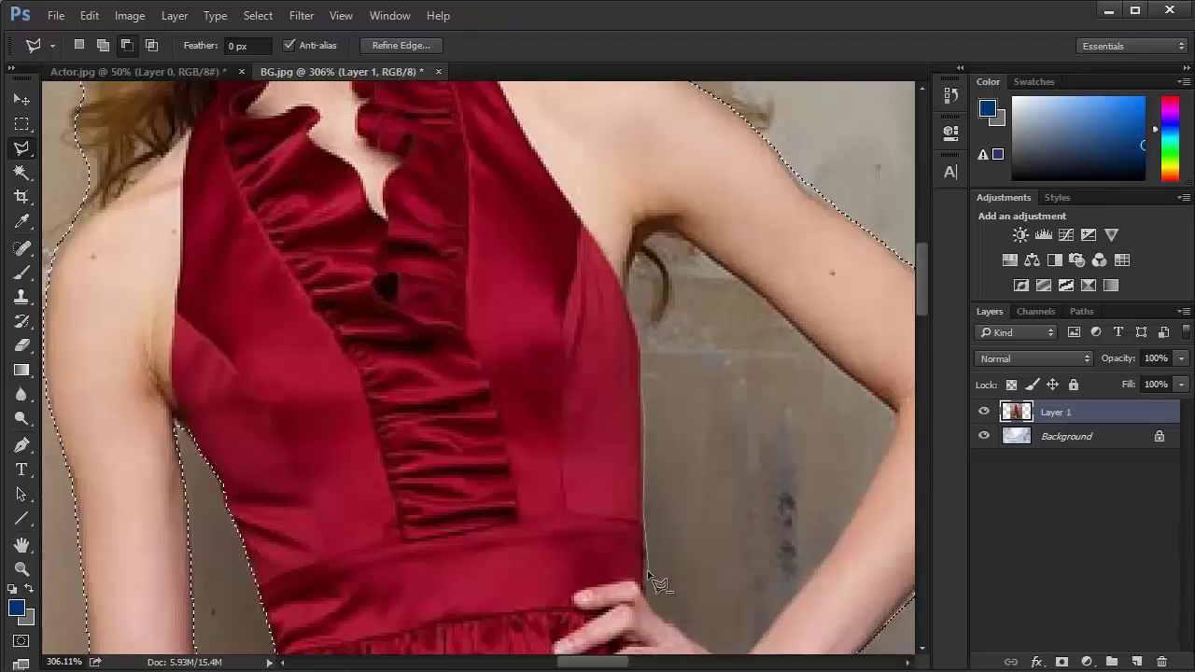
scroll(632, 482, down, 3)
click(656, 531)
click(719, 567)
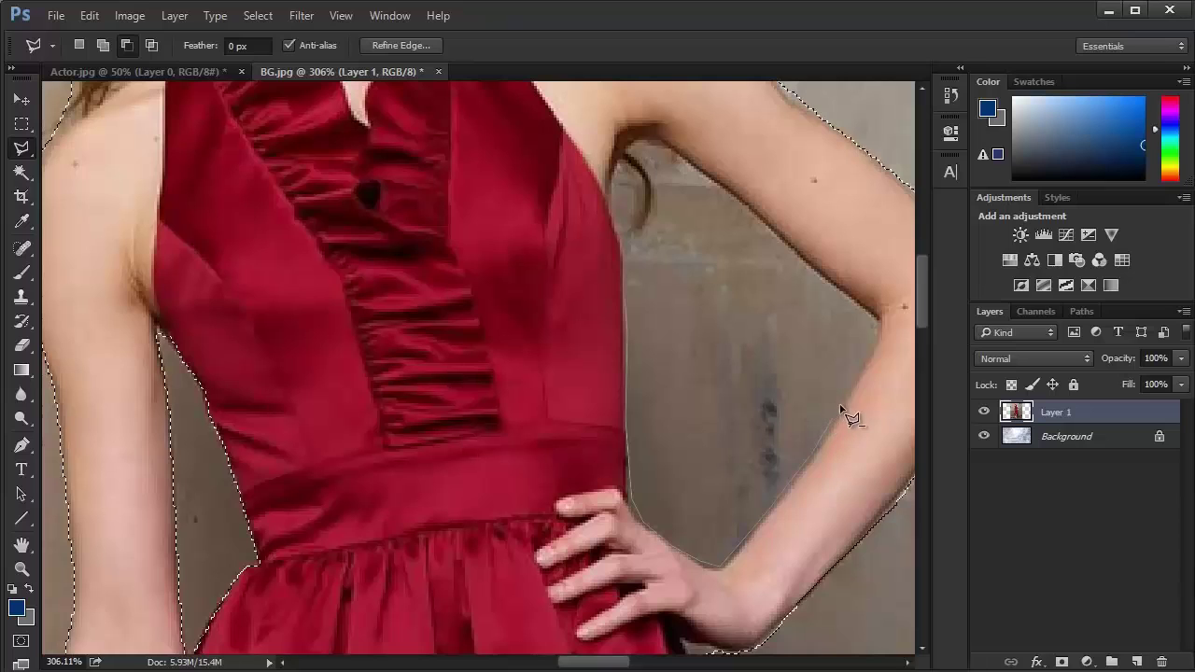
click(876, 332)
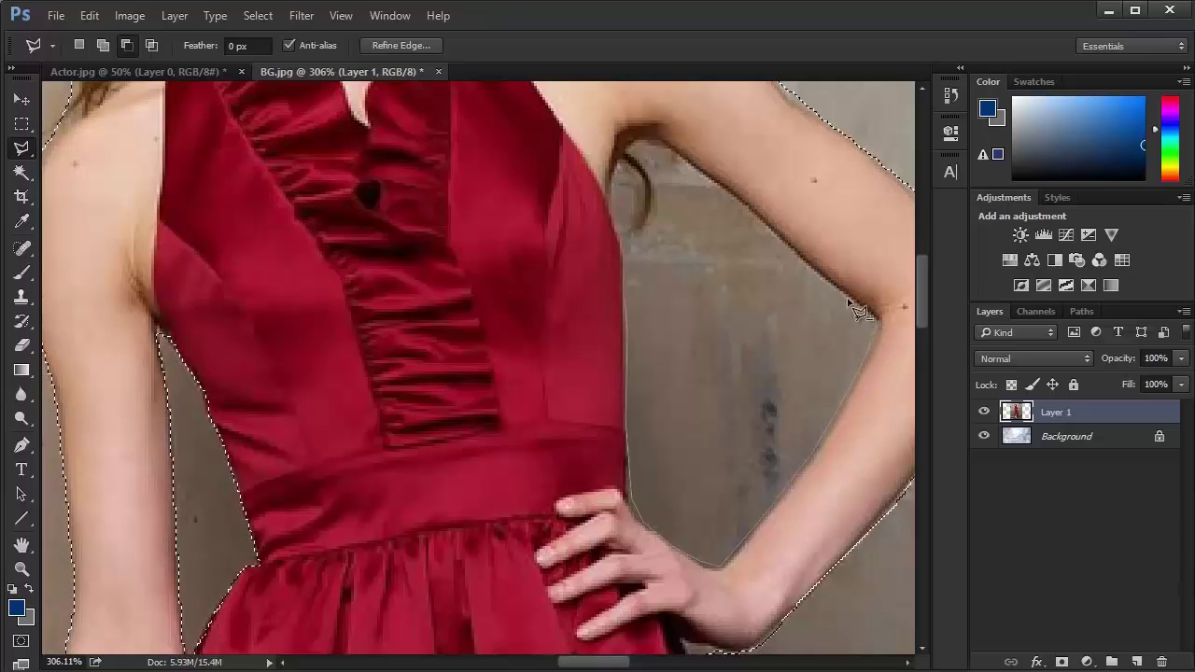
drag(701, 212, 724, 333)
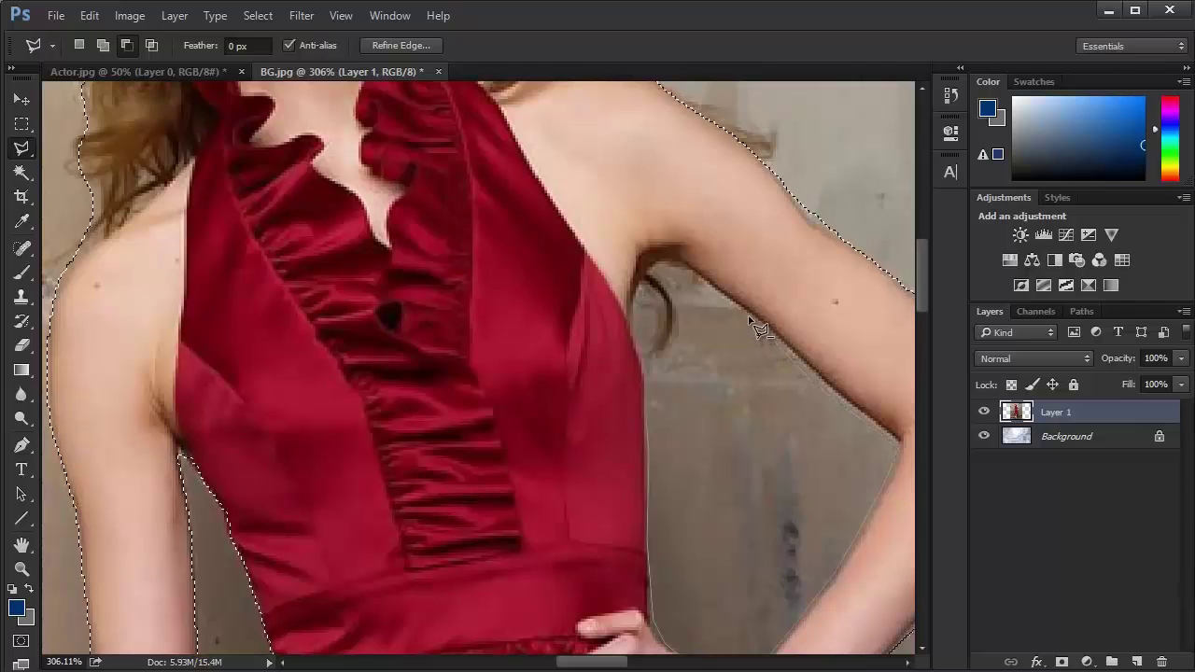
click(682, 269)
click(659, 270)
click(642, 288)
click(636, 322)
click(641, 352)
click(645, 377)
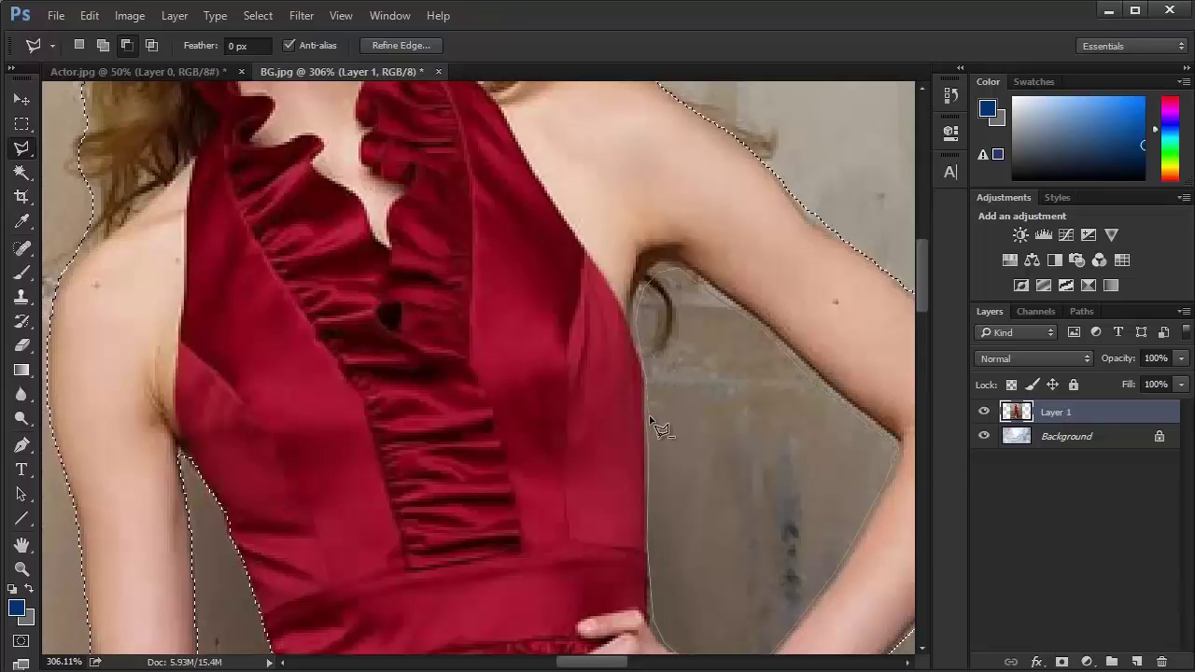
click(649, 425)
key(ctrl+minus)
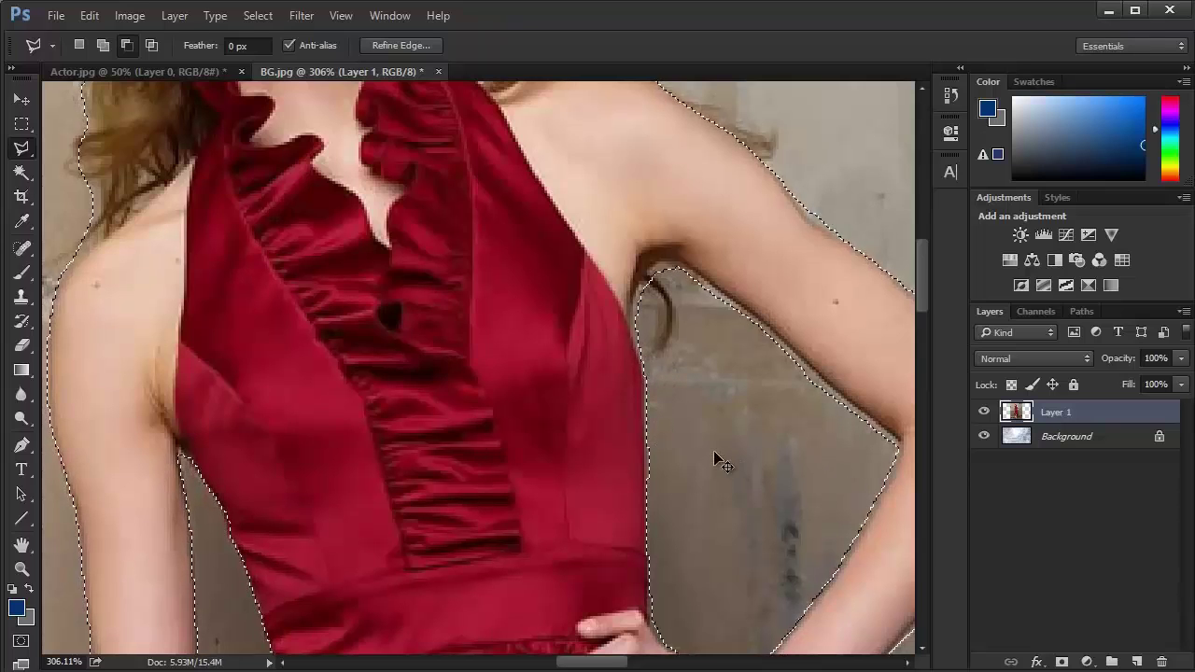
key(ctrl+0)
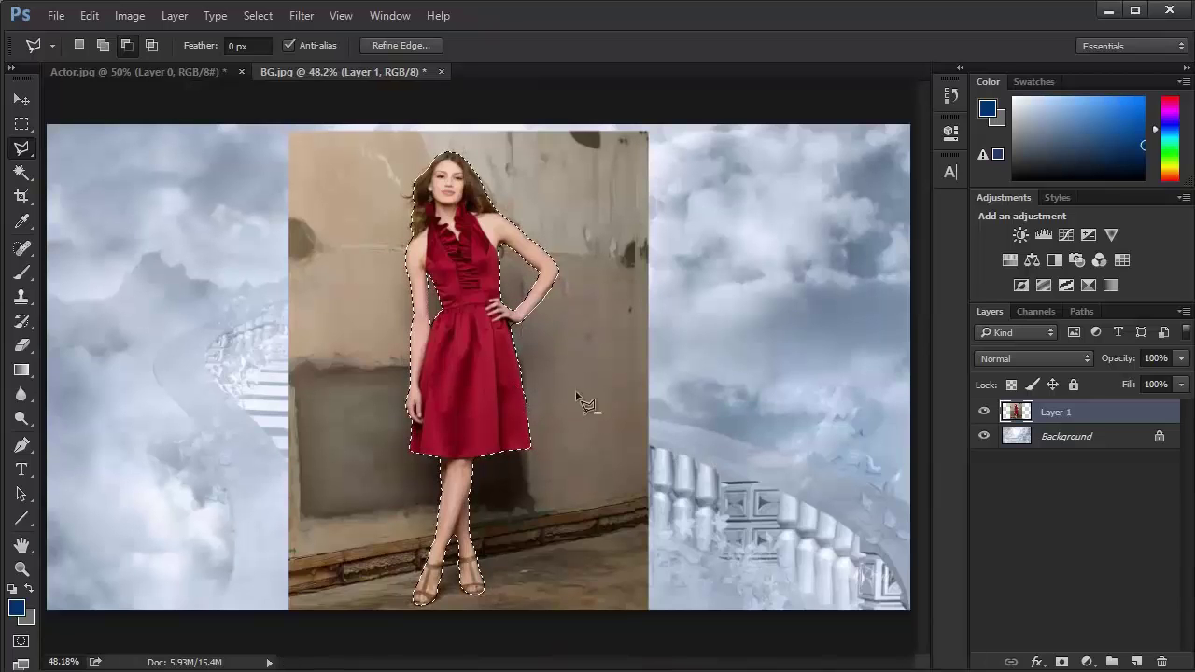
scroll(487, 347, up, 2)
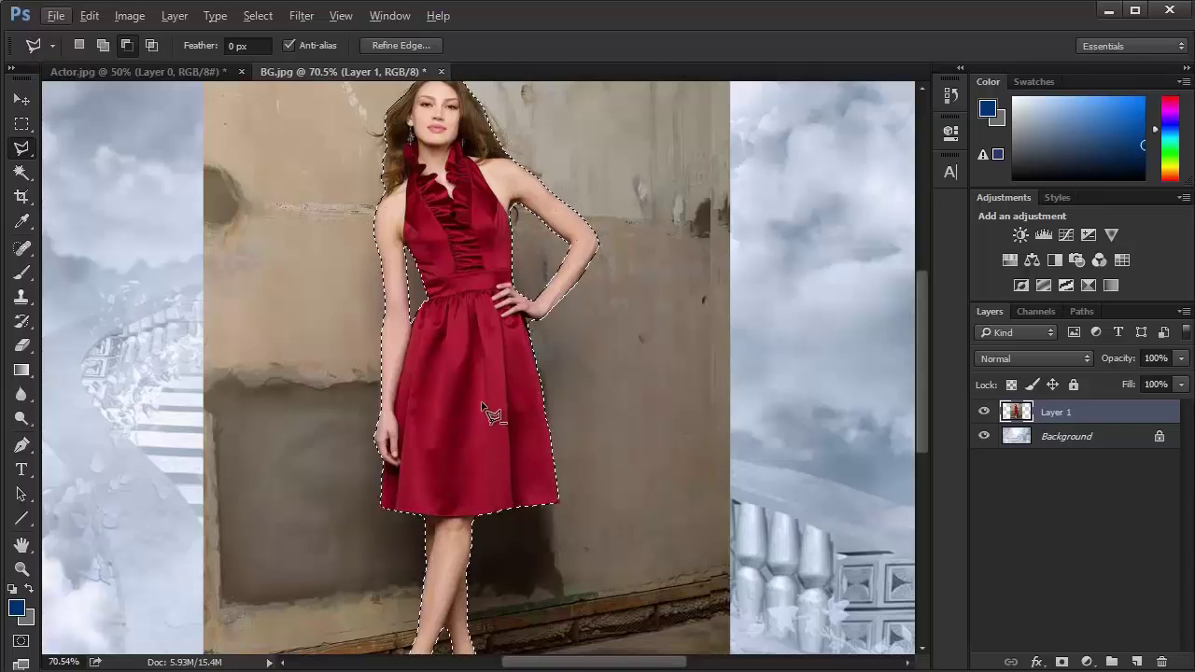
key(v)
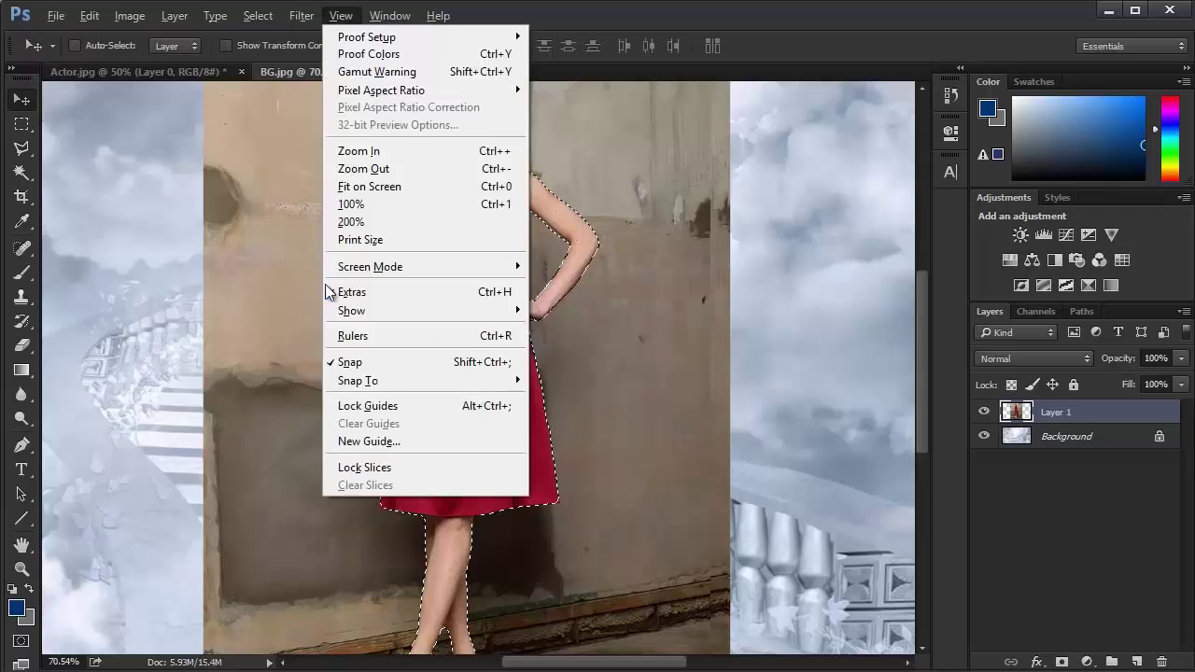
click(200, 138)
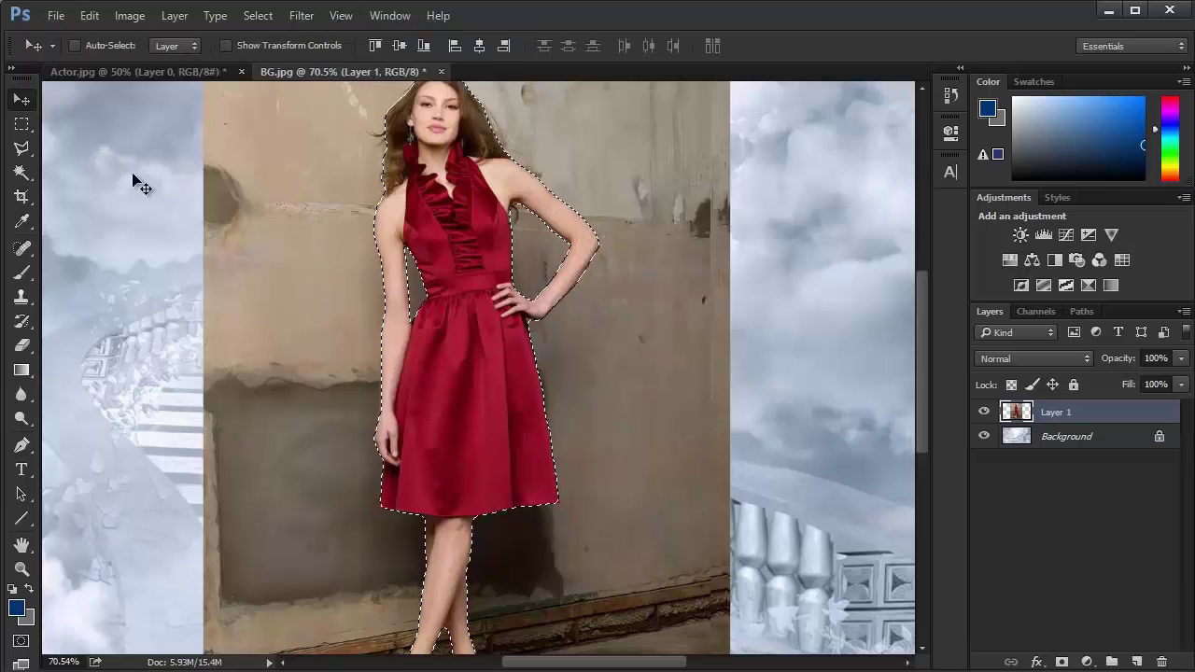
key(l)
click(22, 123)
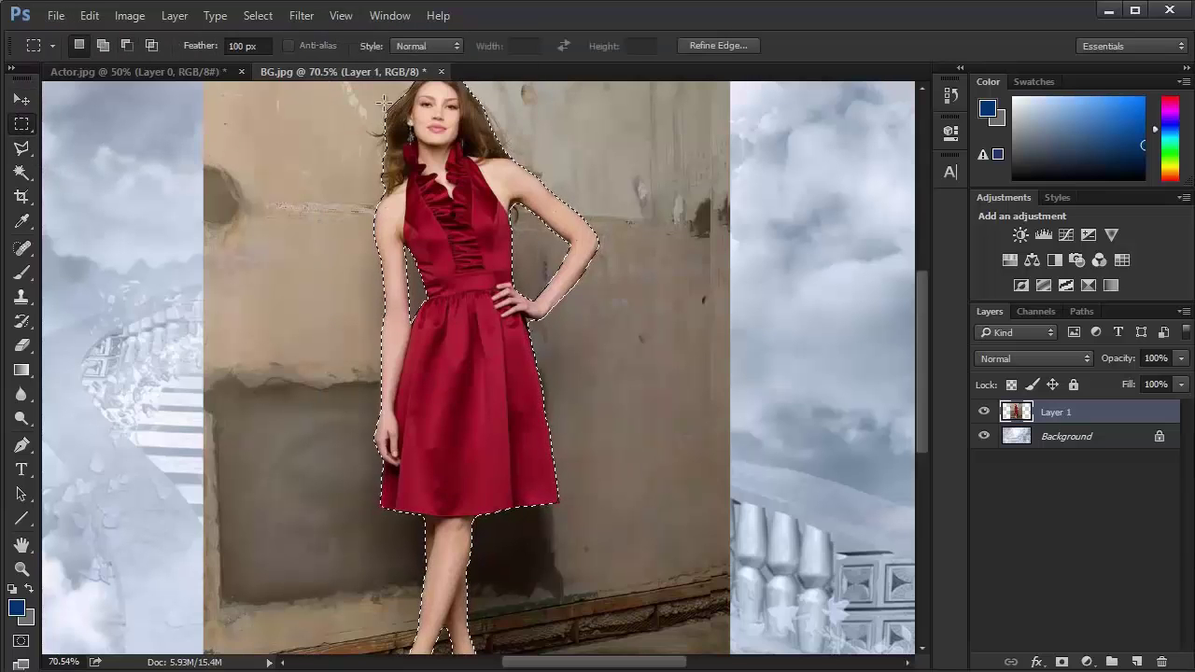
right_click(389, 114)
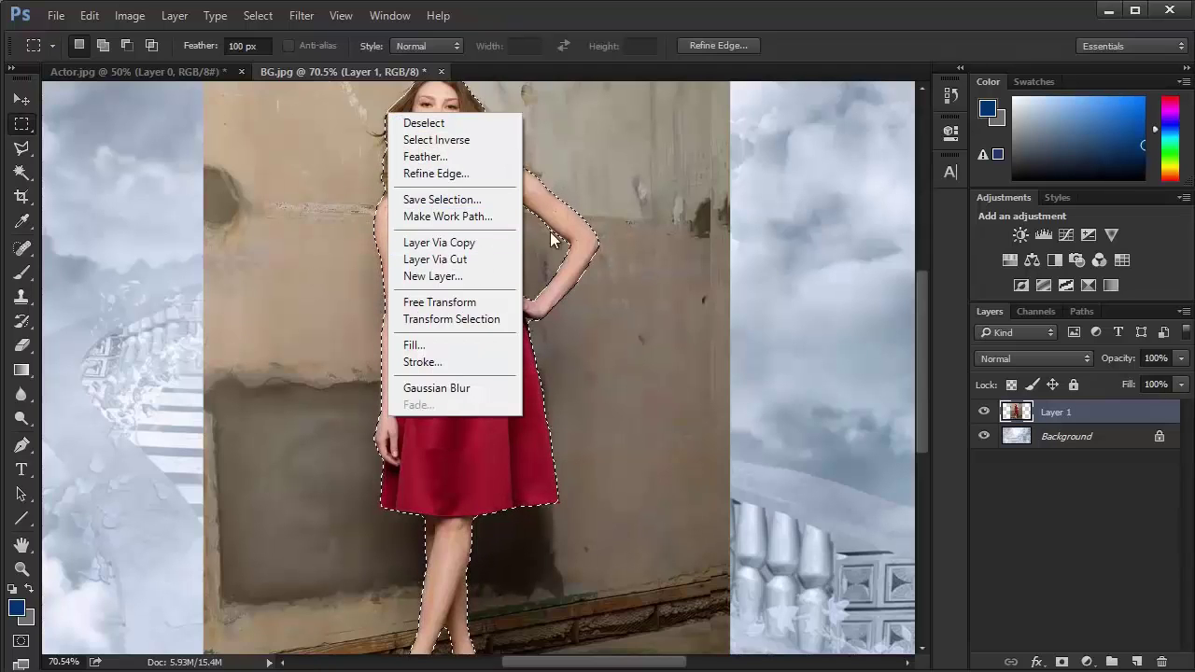
click(1066, 416)
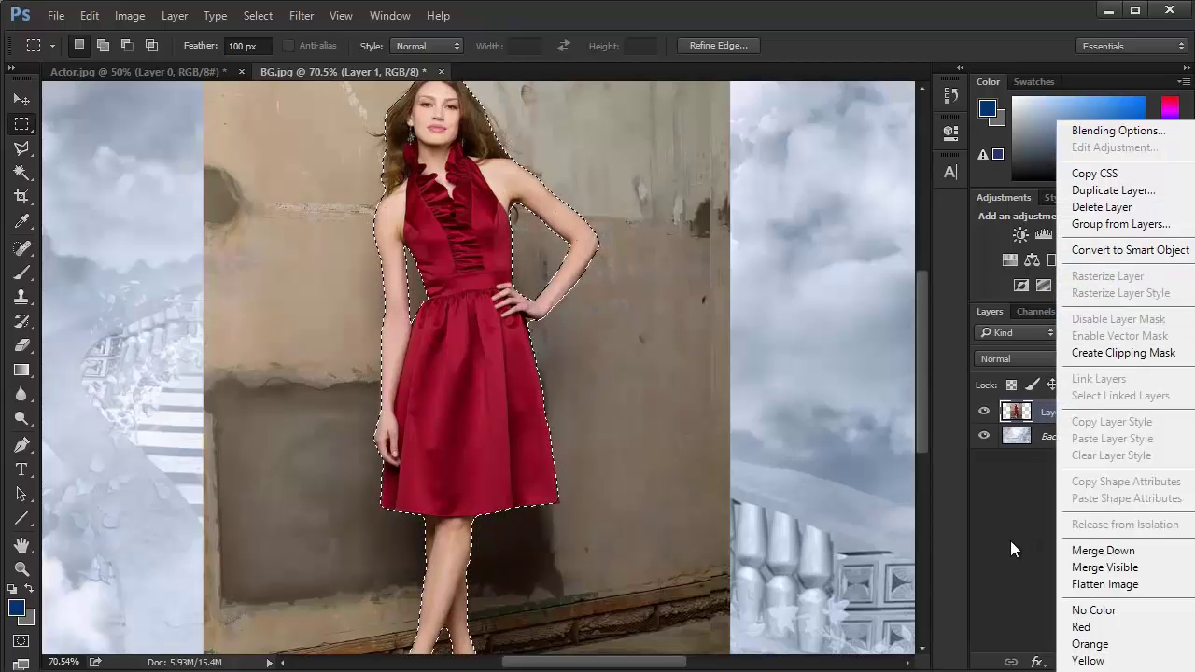
click(1050, 422)
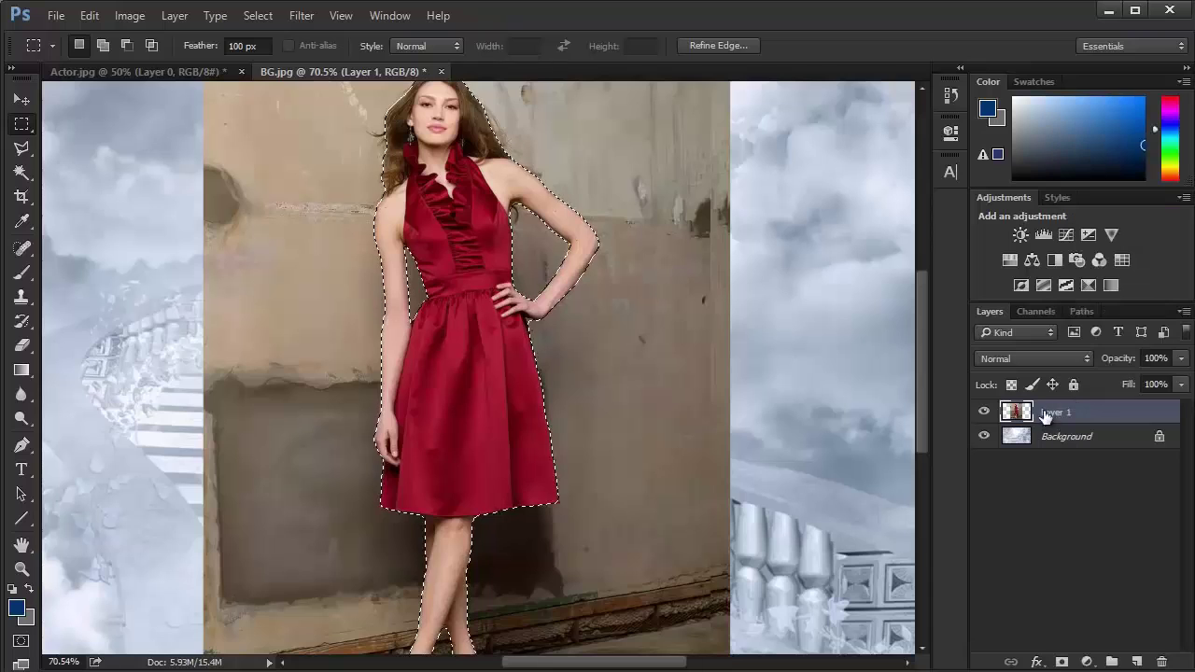
- Add a layer mask to Layer 1 from the current selection of the woman
click(1063, 663)
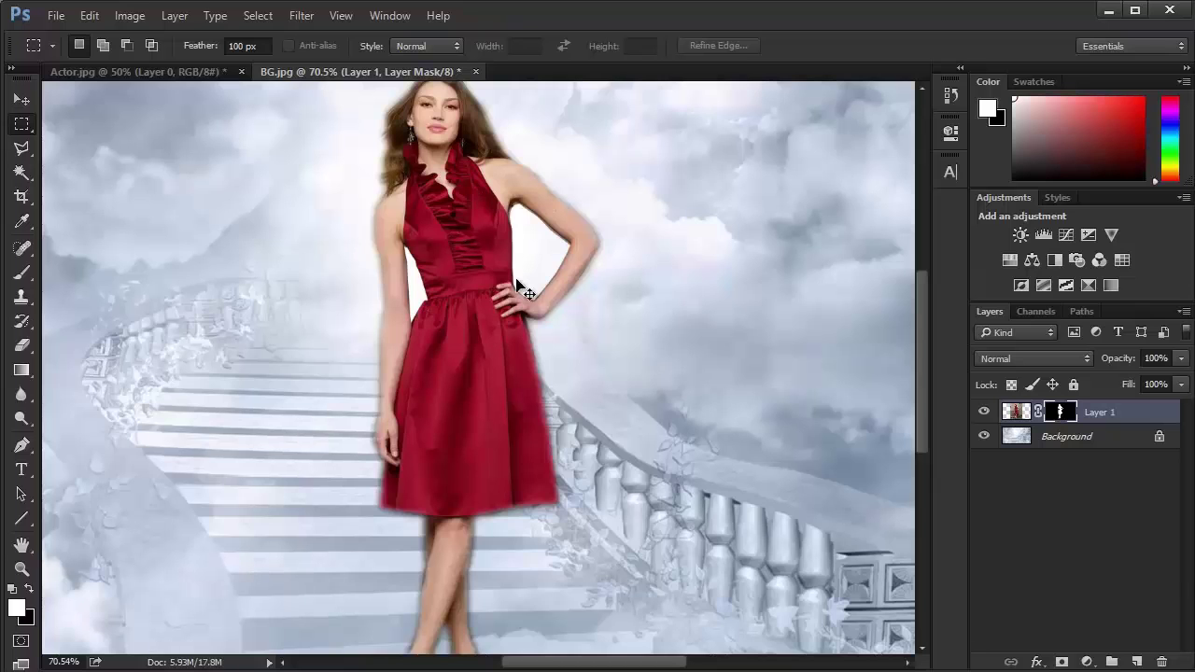
key(ctrl+0)
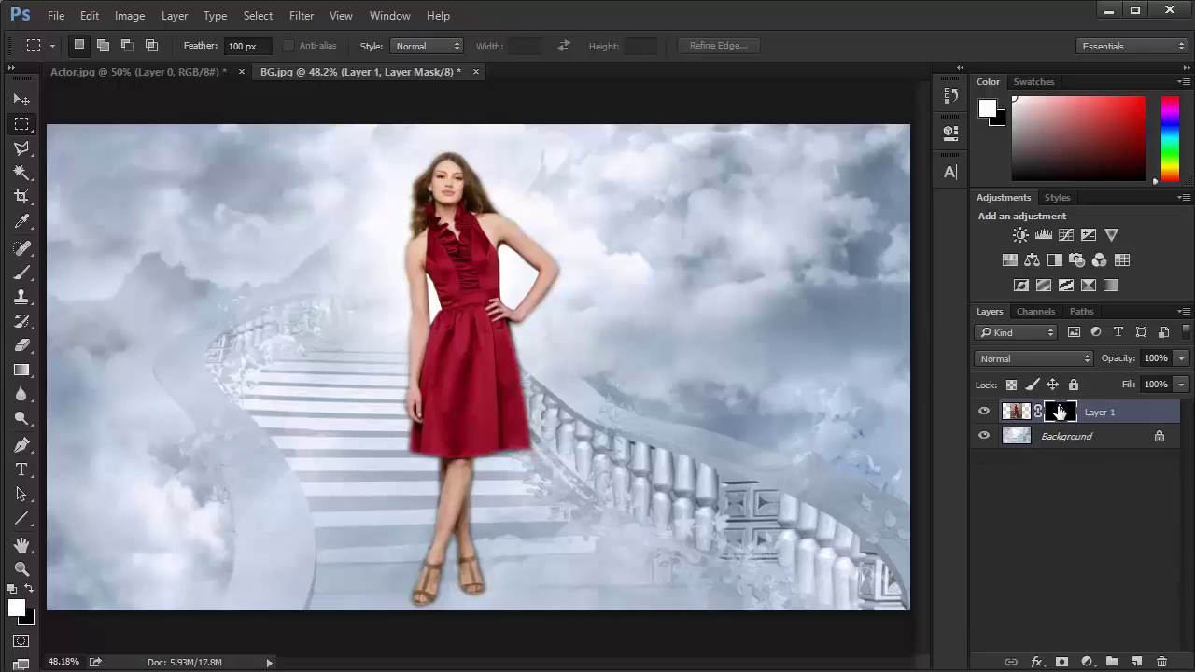
click(944, 134)
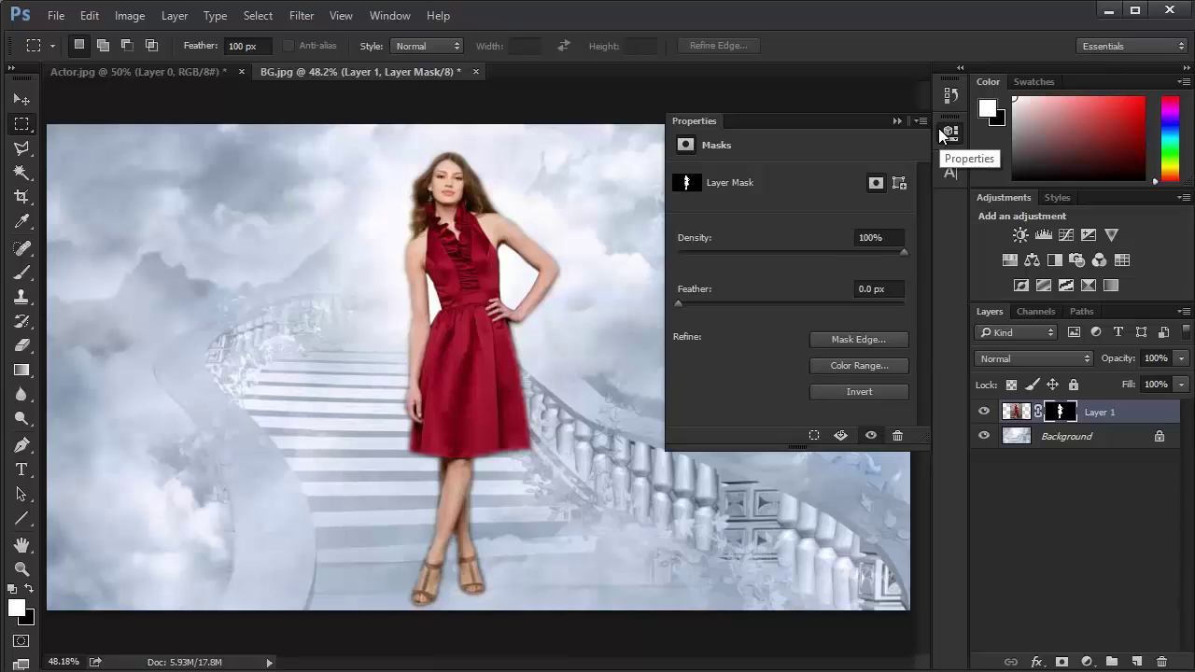
click(950, 131)
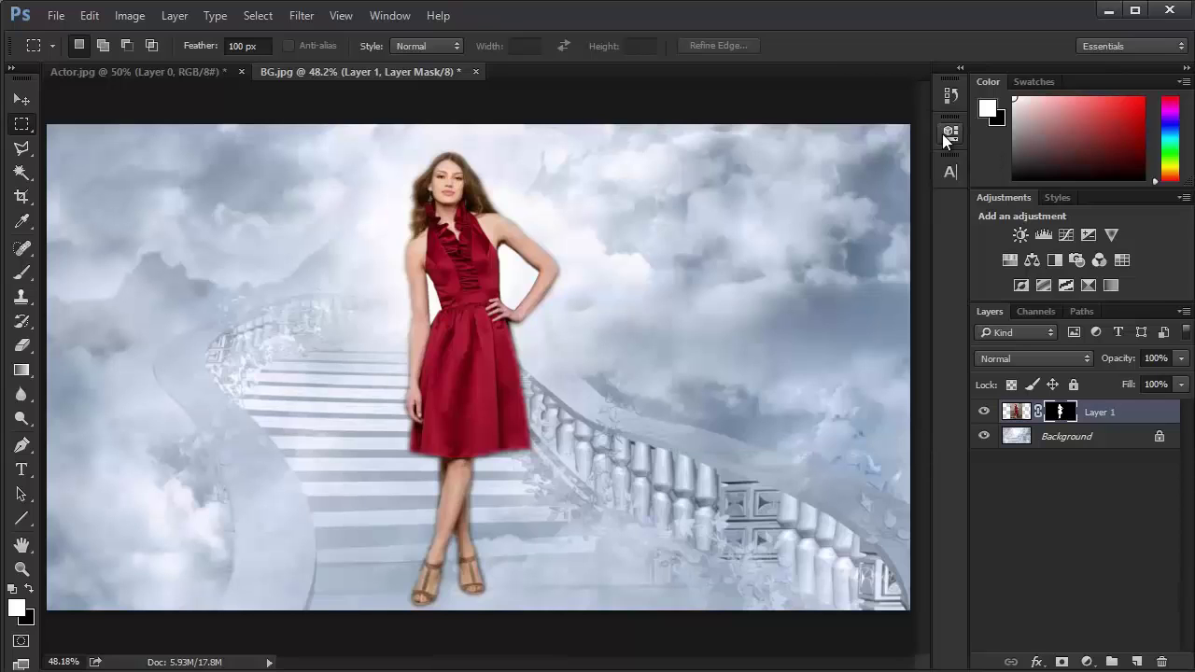
- Try a 75 px feather on the woman's layer mask and return it to 0 px
double_click(1062, 418)
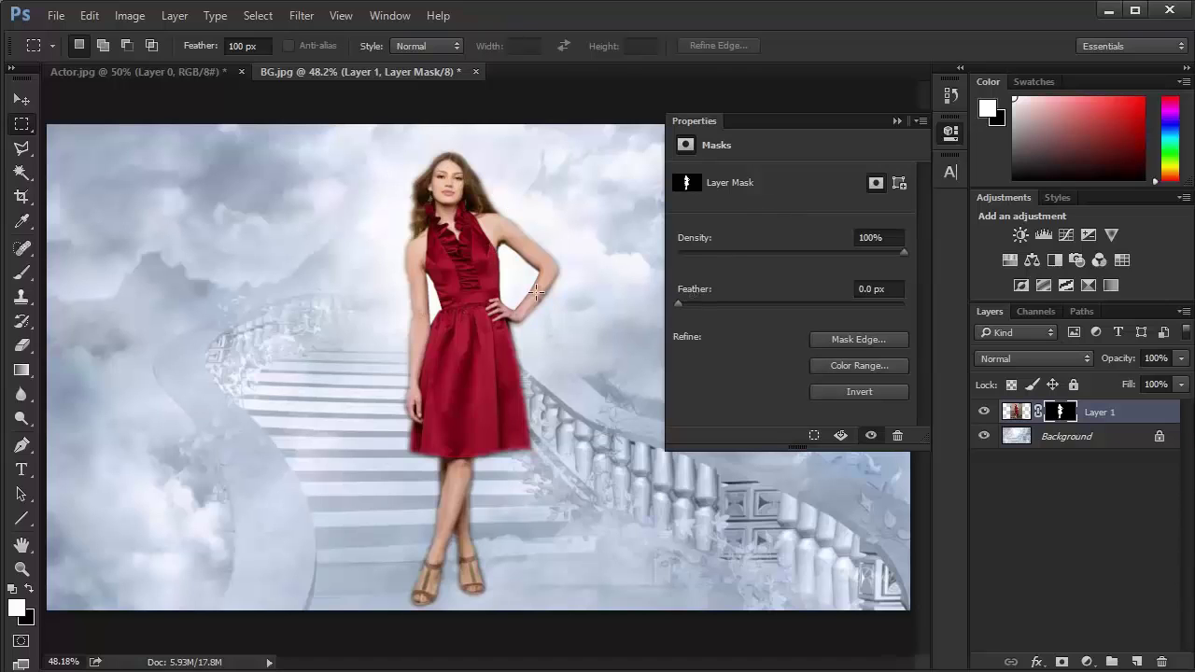
drag(678, 304, 813, 305)
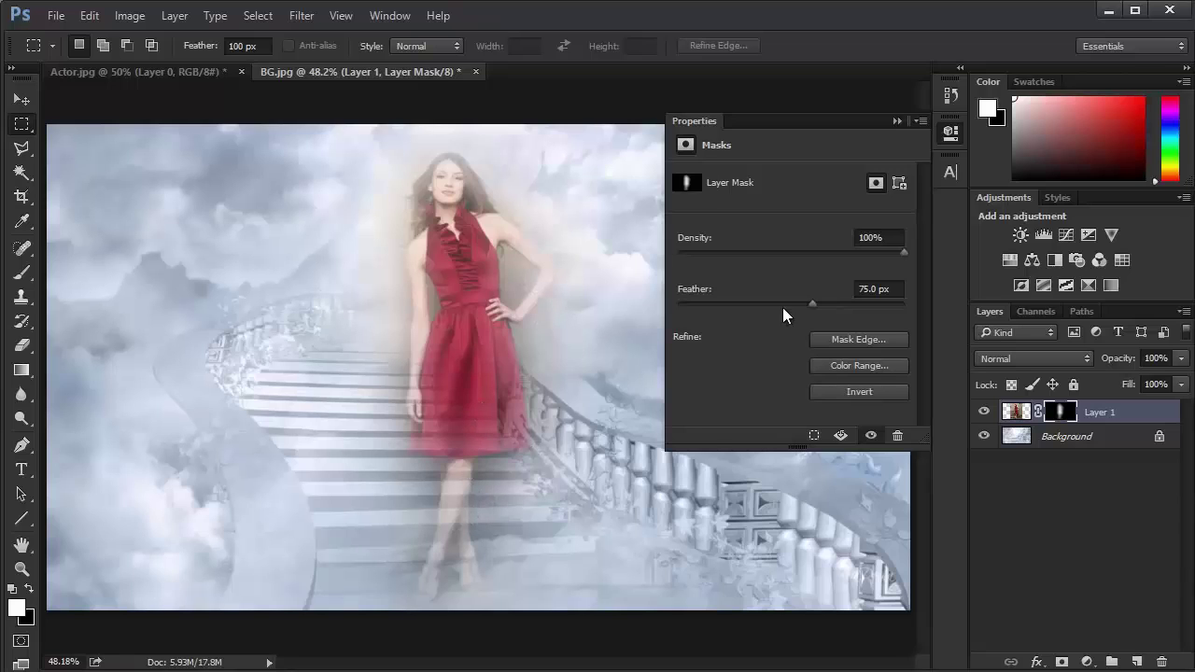
drag(809, 304, 673, 305)
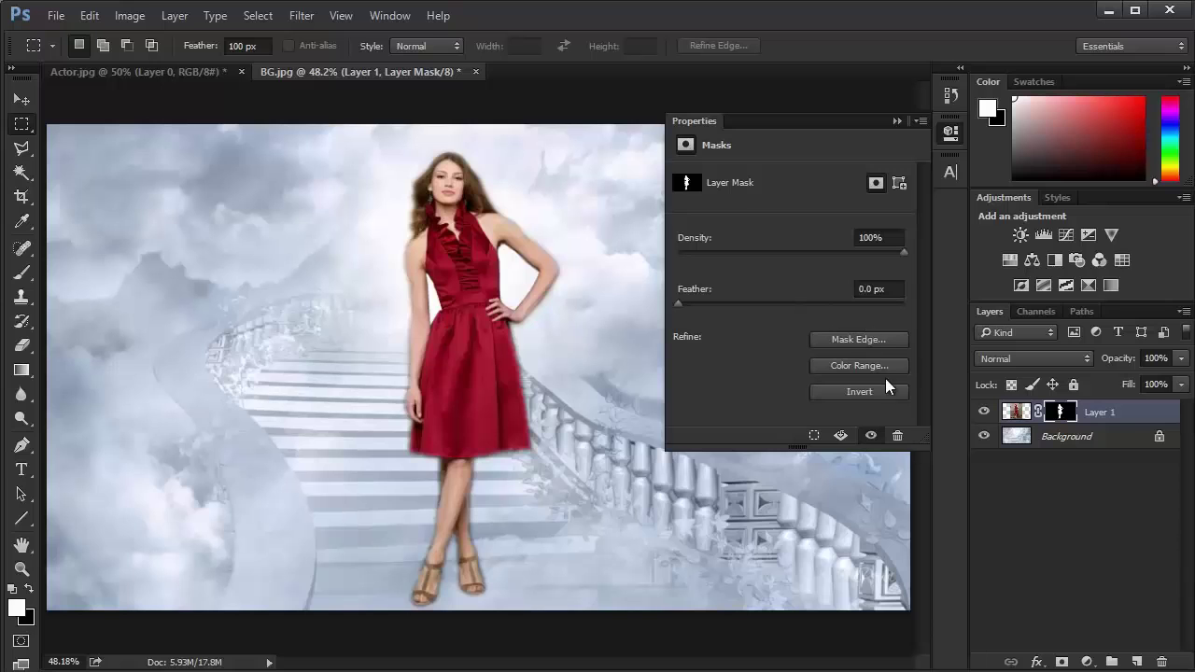
- Refine the mask edge with smooth 10, contrast 12% and feather 1.7 px, output to the layer mask
click(855, 341)
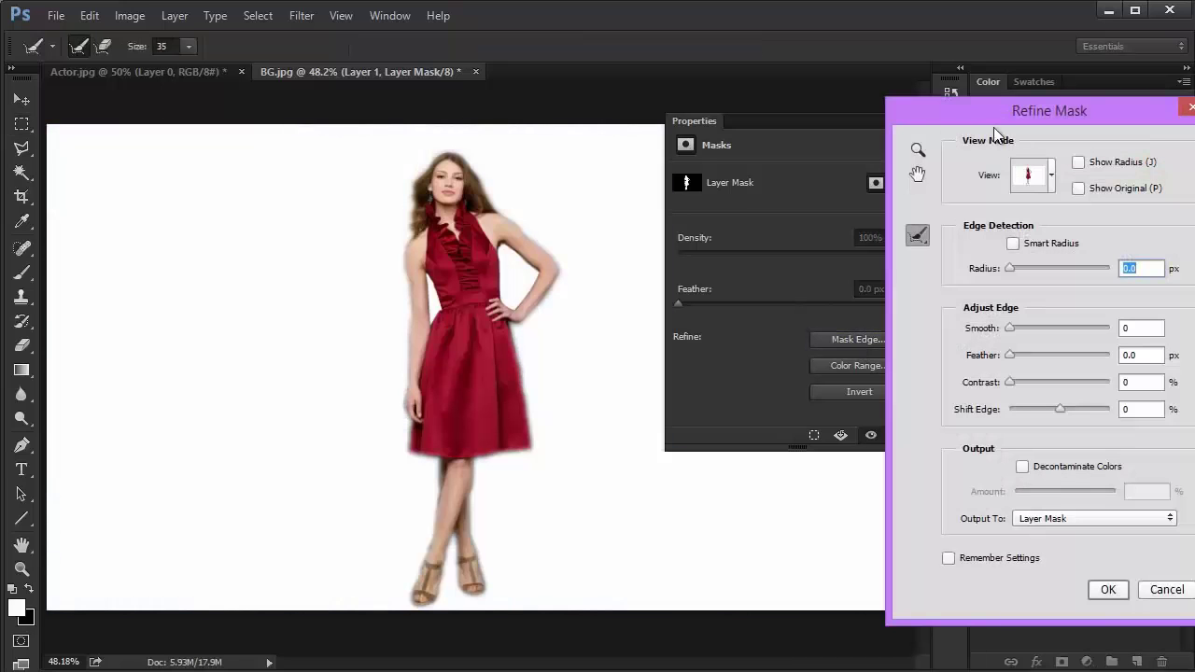
drag(936, 110, 670, 78)
drag(743, 300, 751, 306)
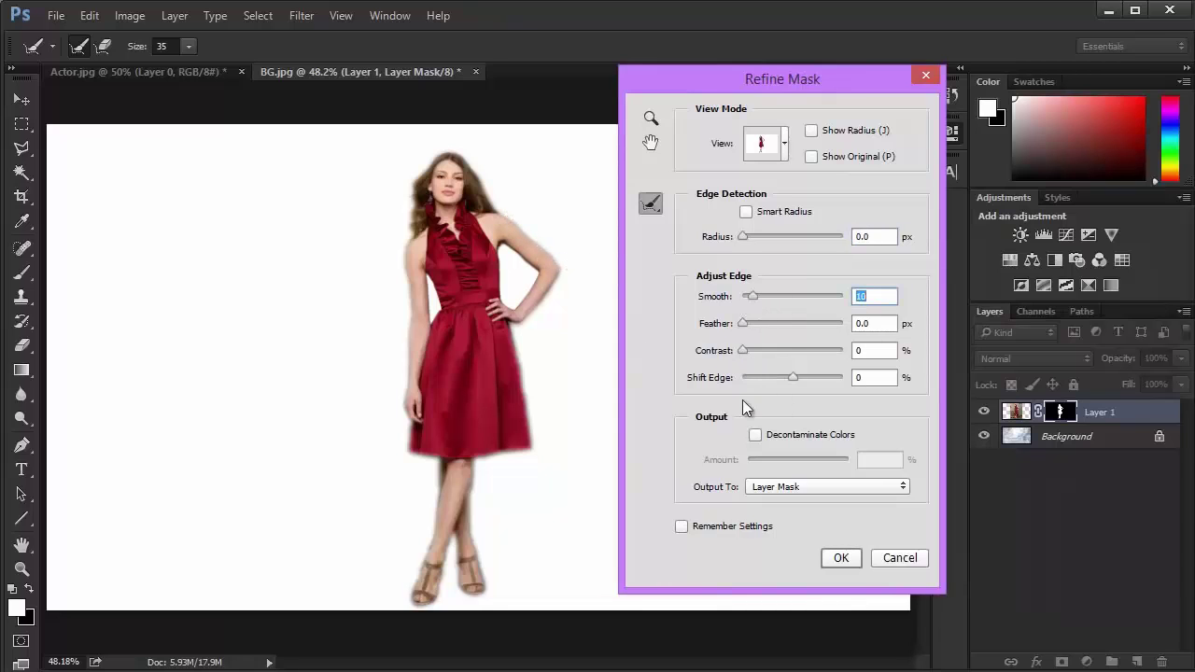
drag(749, 351, 753, 327)
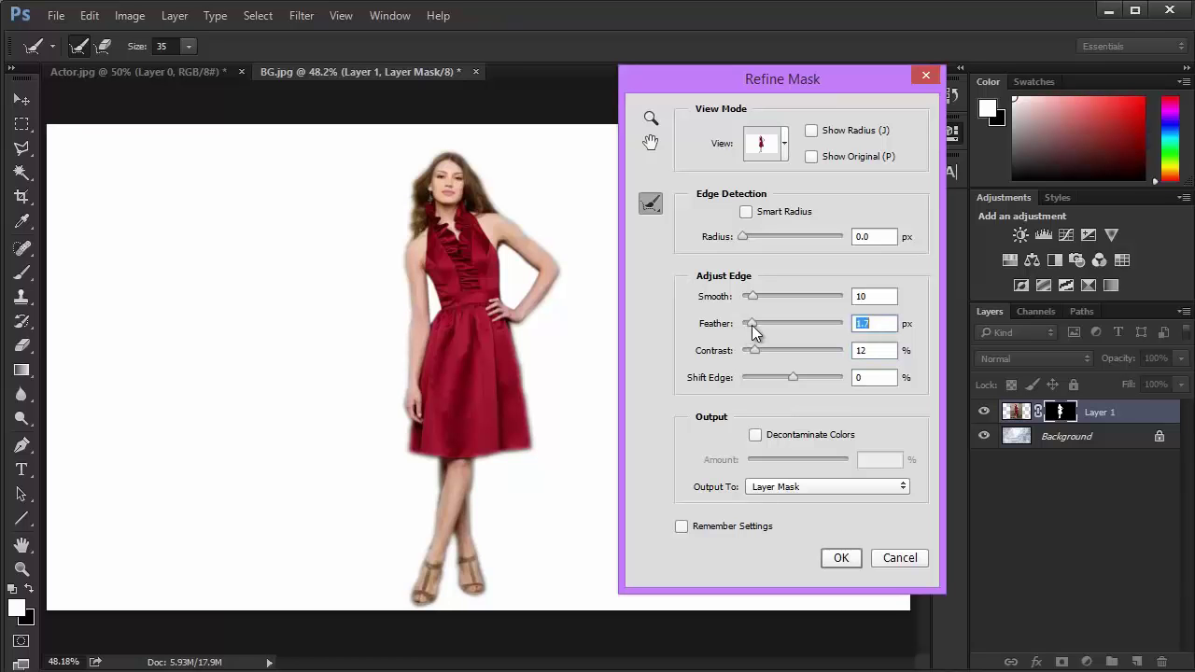
click(857, 555)
- Set the feather of the woman's layer mask to 2.5 px while checking the edges around her arms and dress
scroll(443, 300, up, 1)
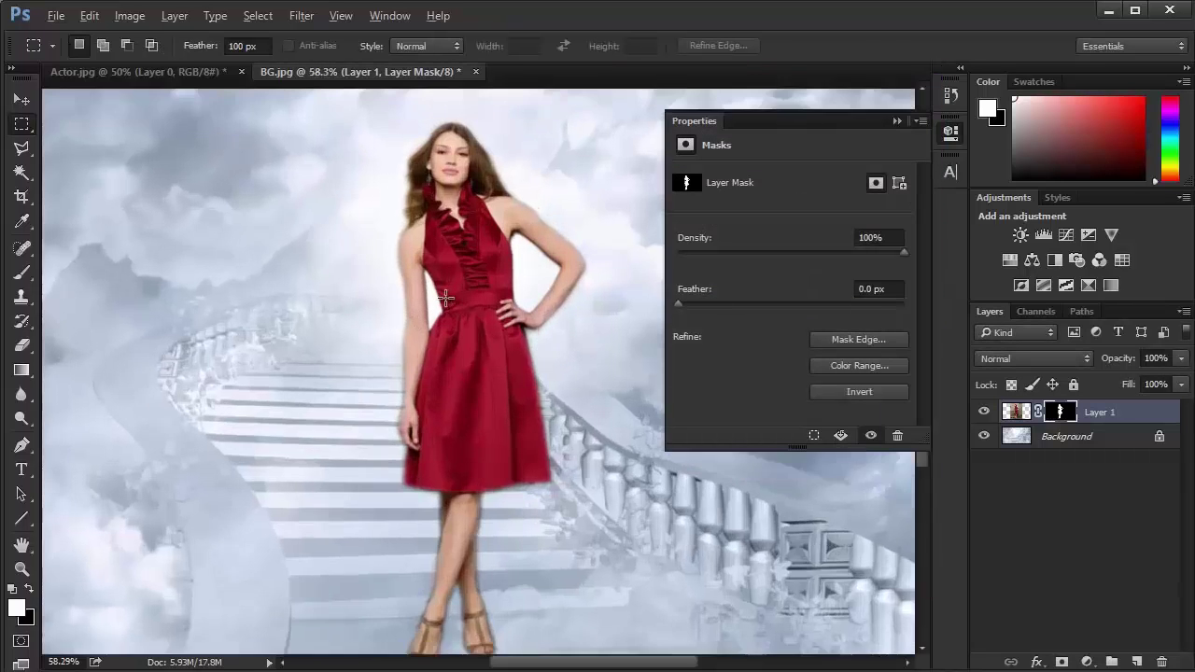
scroll(446, 298, up, 2)
key(h)
drag(533, 280, 525, 309)
scroll(476, 290, up, 3)
key(space)
drag(533, 211, 504, 403)
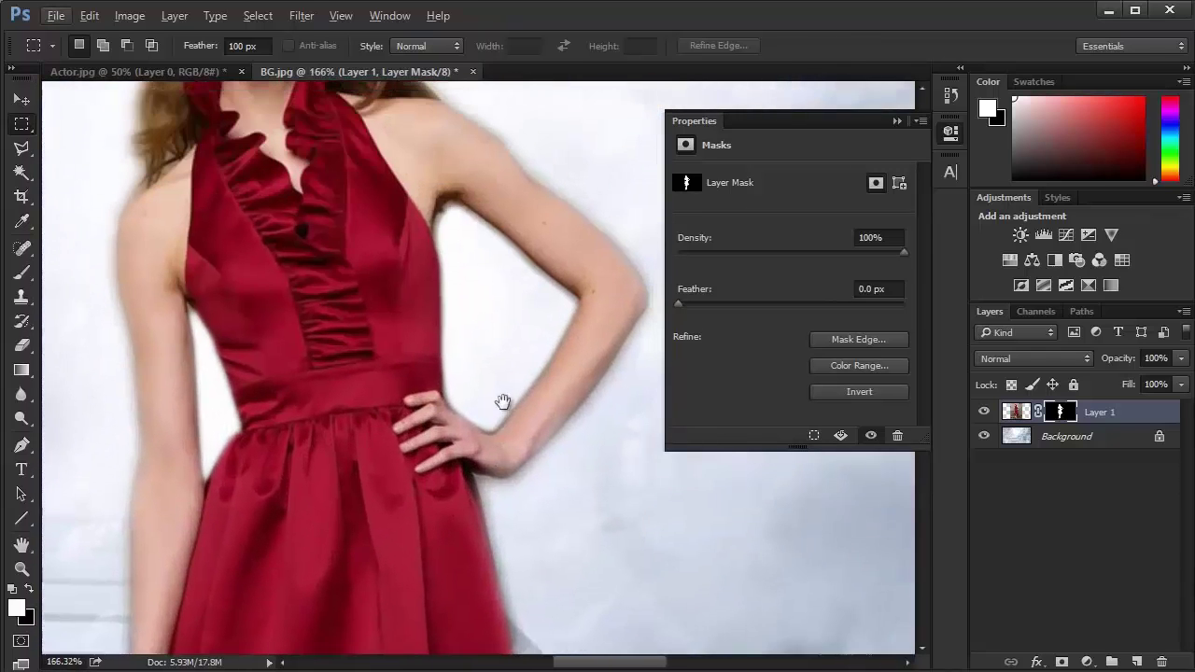
drag(679, 304, 697, 306)
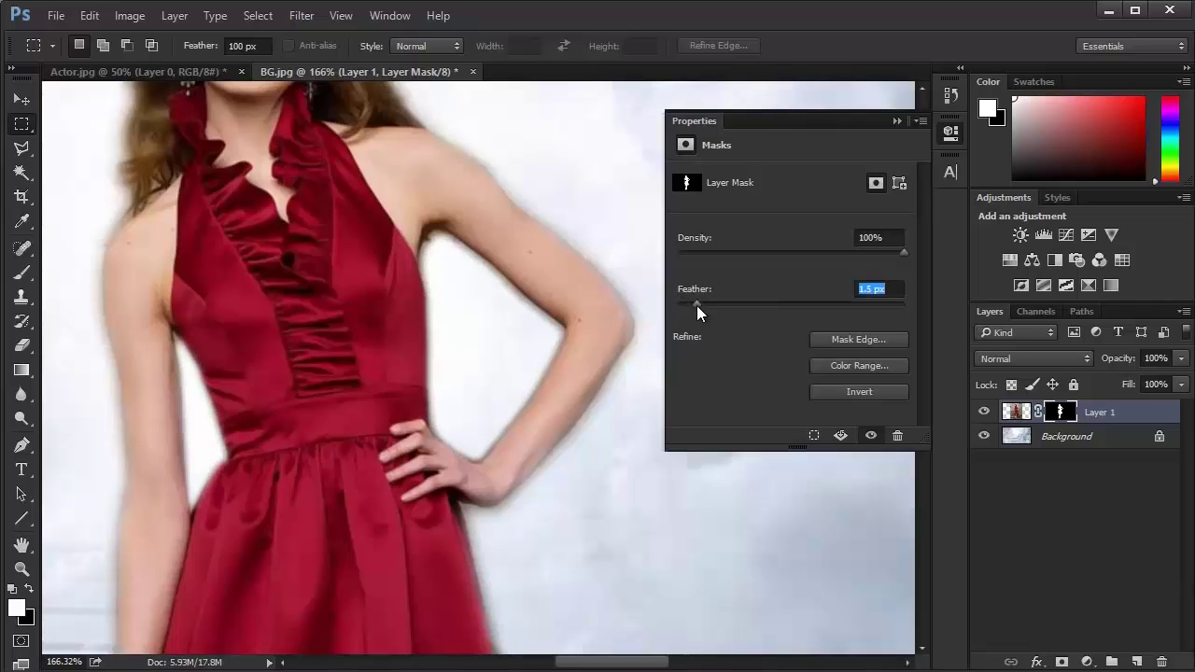
drag(896, 289, 717, 292)
text(5)
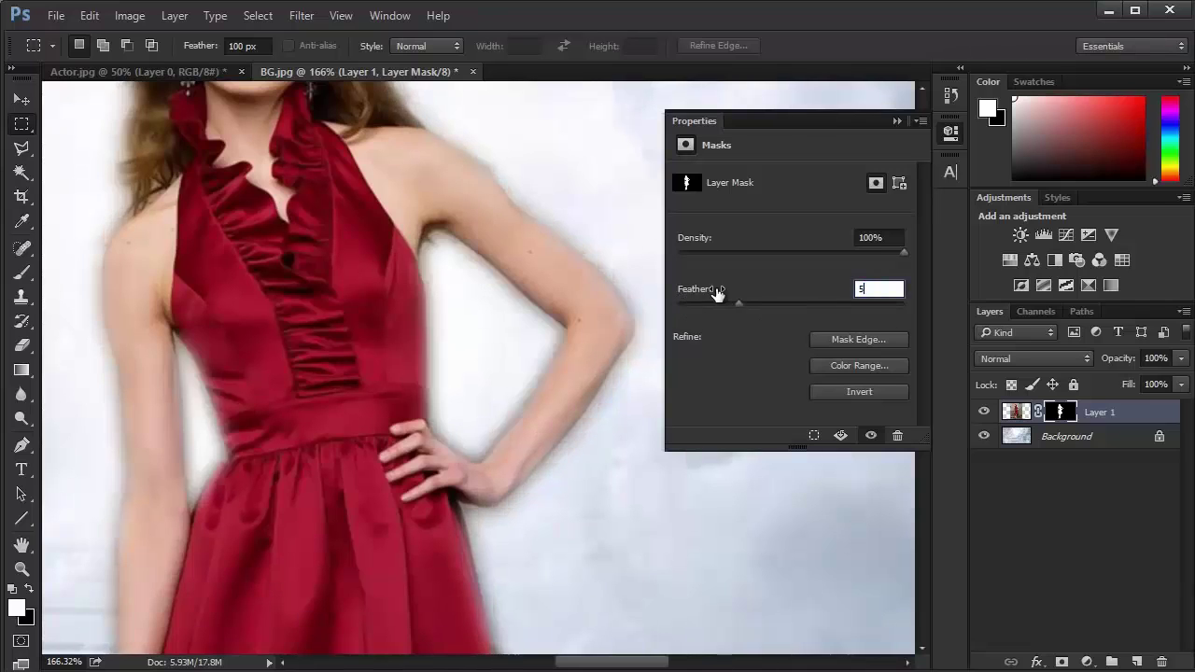
drag(738, 307, 709, 304)
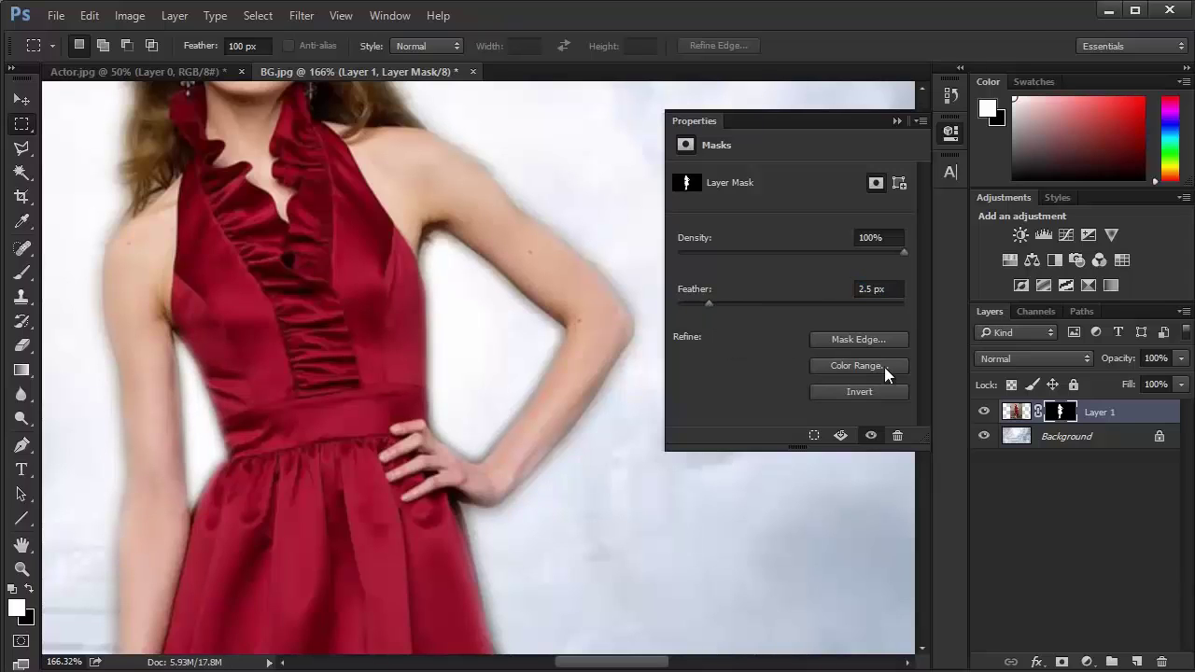
- Set the Refine Mask contrast to 50% and feather to 4.5 px, trying smooth at 100 and resetting it to 0
click(855, 341)
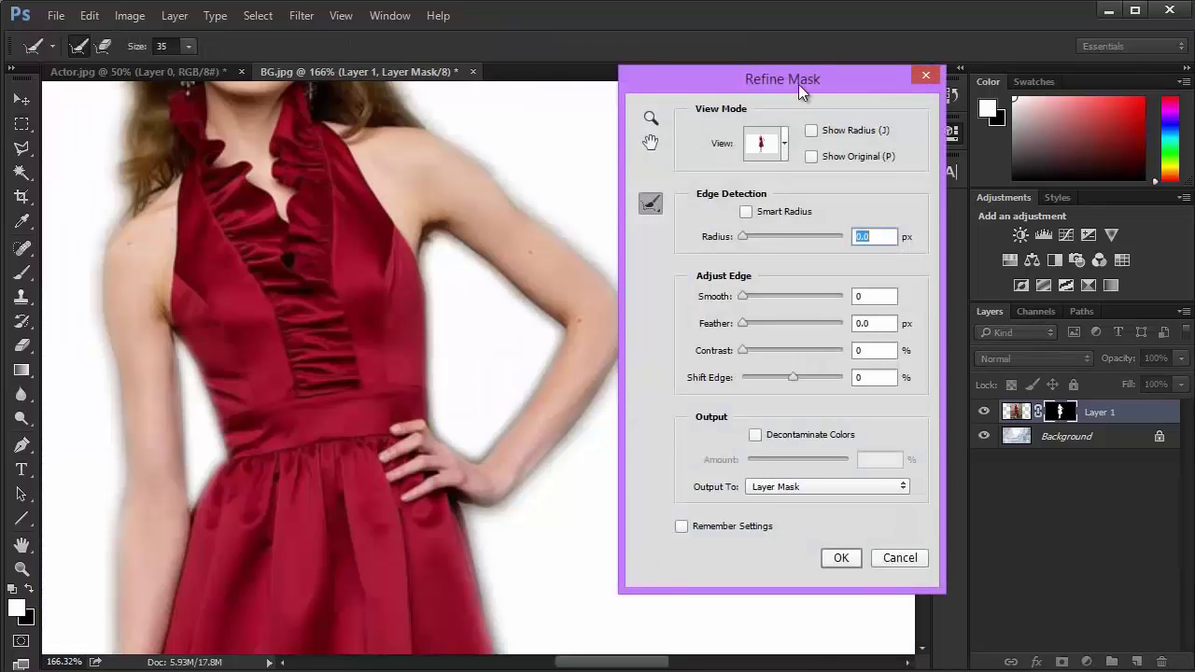
drag(798, 84, 836, 82)
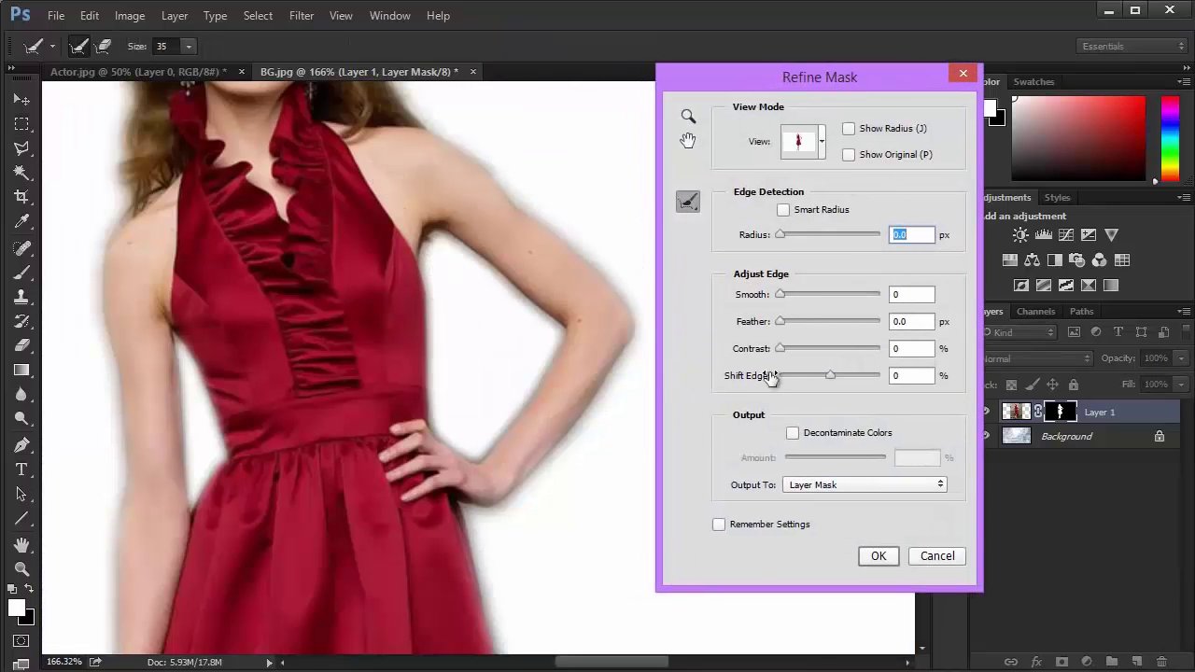
drag(780, 348, 848, 347)
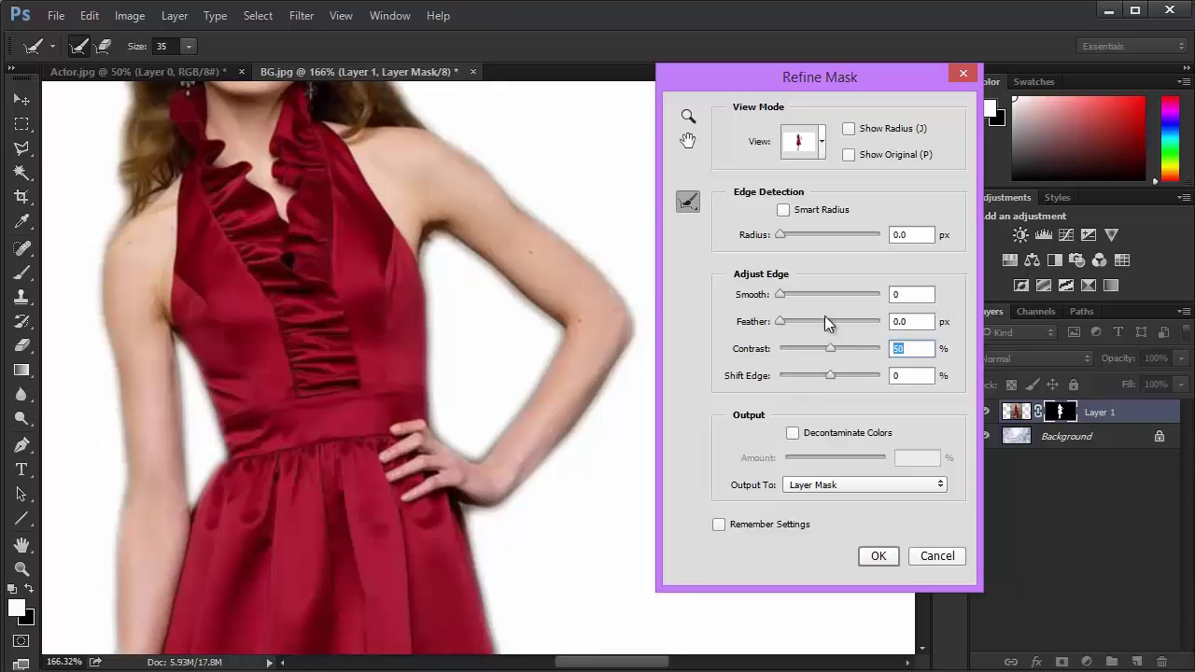
drag(785, 322, 876, 294)
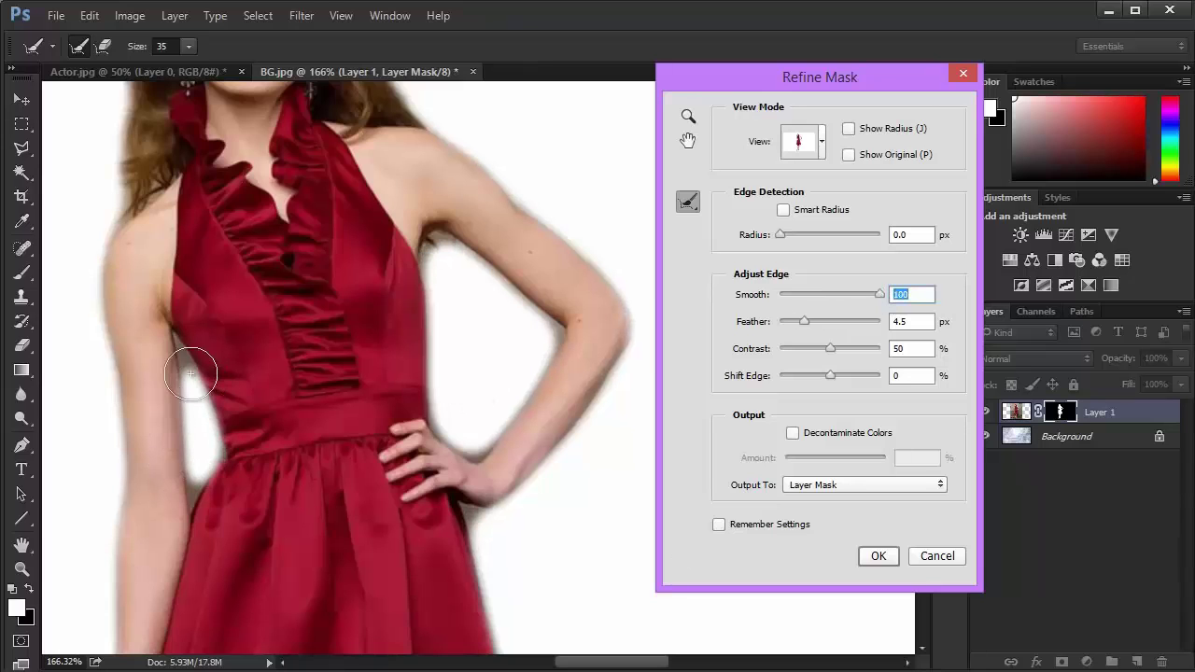
drag(879, 294, 738, 301)
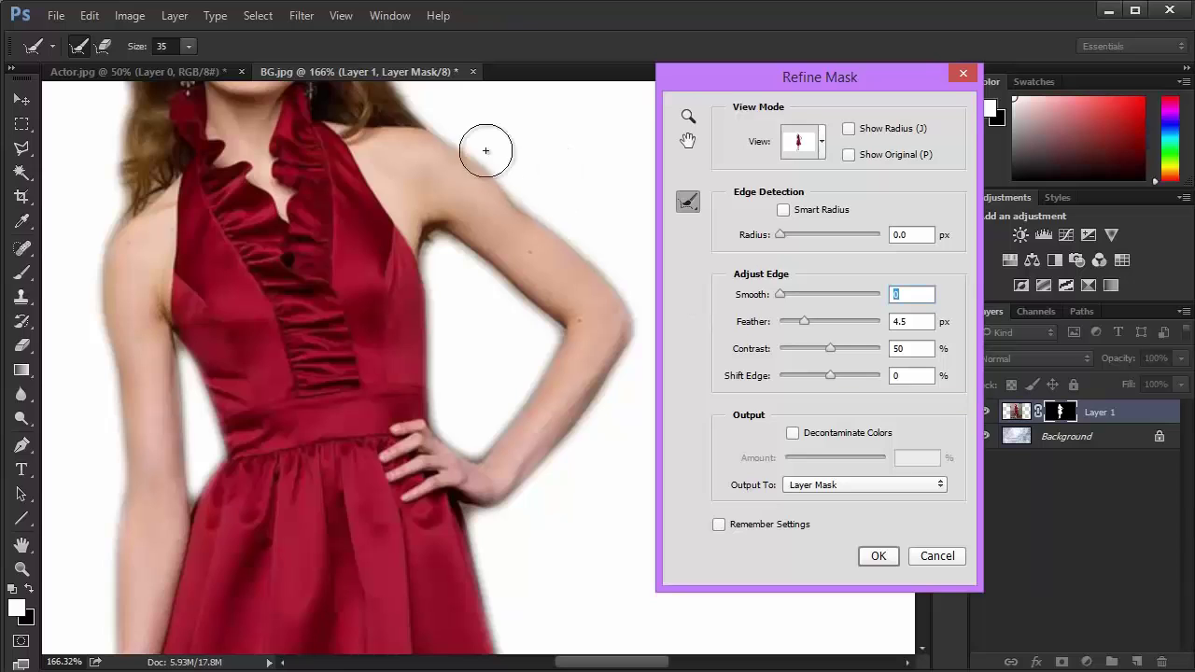
- Try shifting the mask edge to +66% and about -69%, and reset the shift to 0%
drag(834, 373, 861, 374)
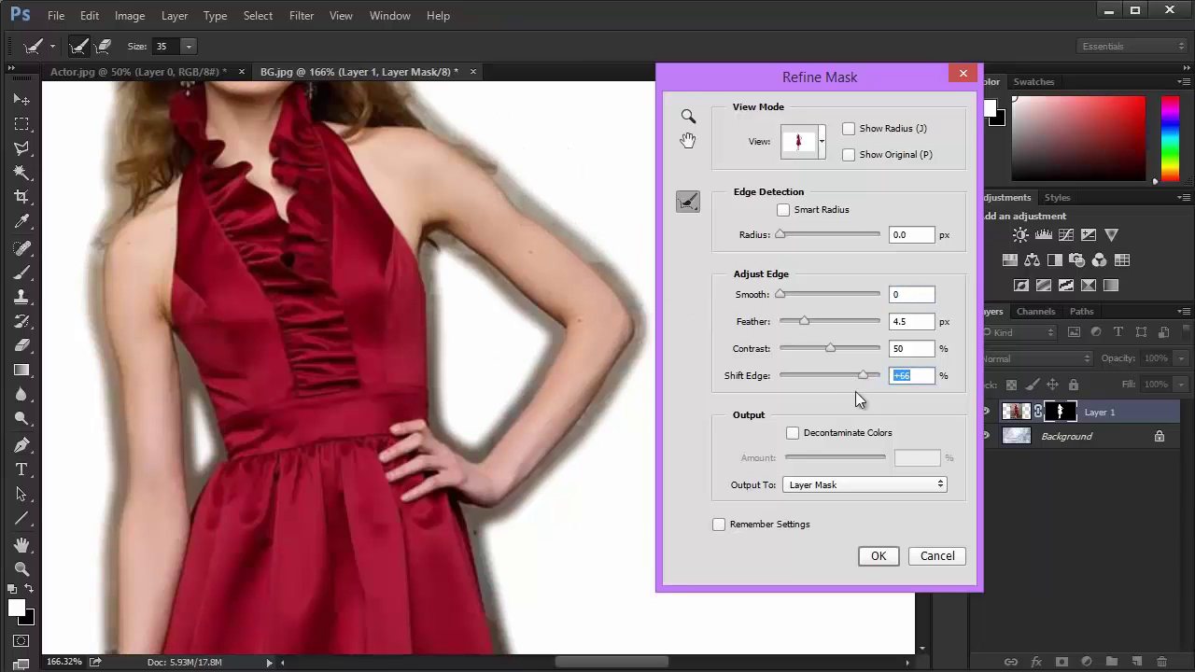
drag(860, 376, 797, 376)
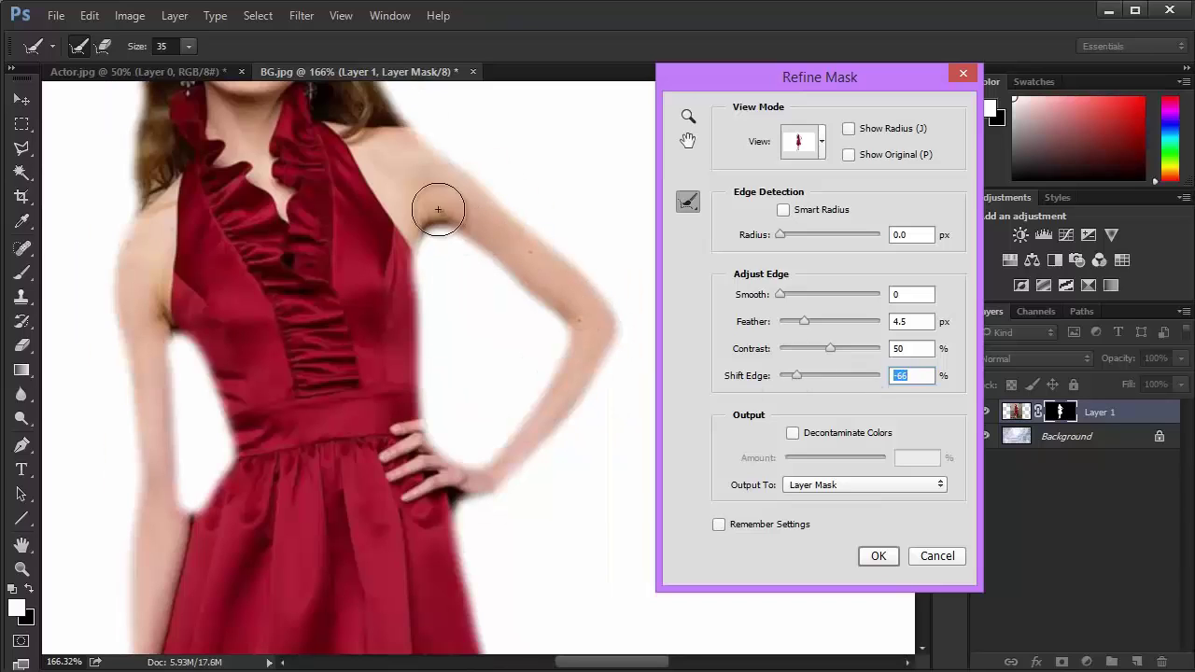
key(Down)
key(Down)
key(Down)
key(Down)
key(Down)
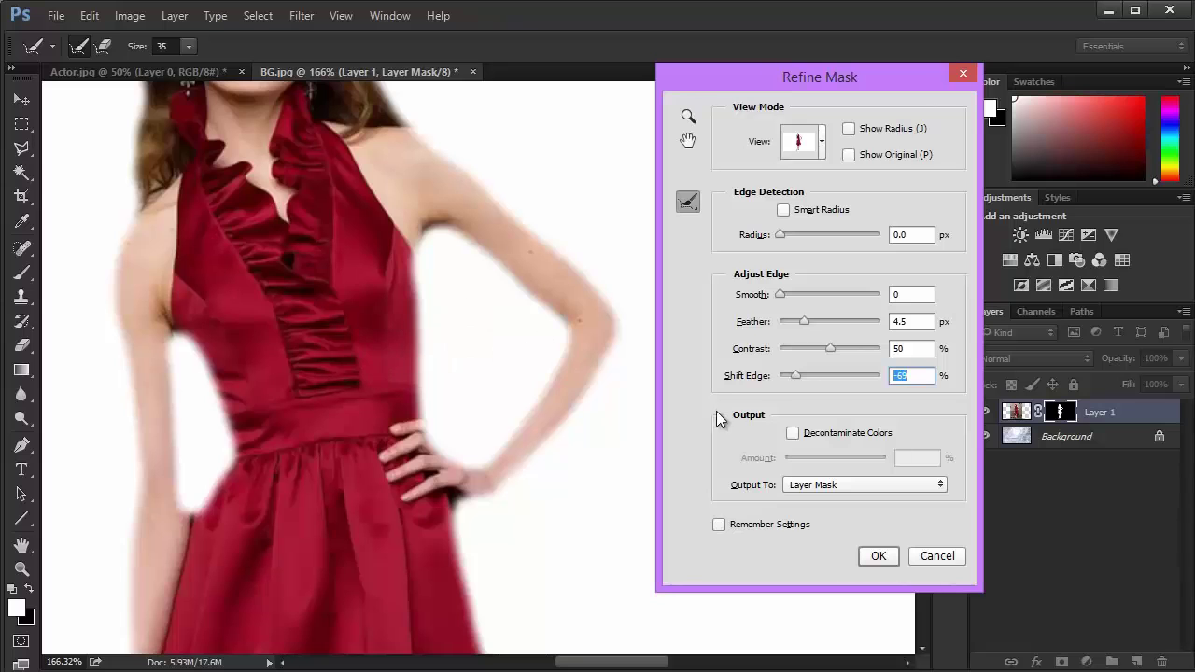
text(0)
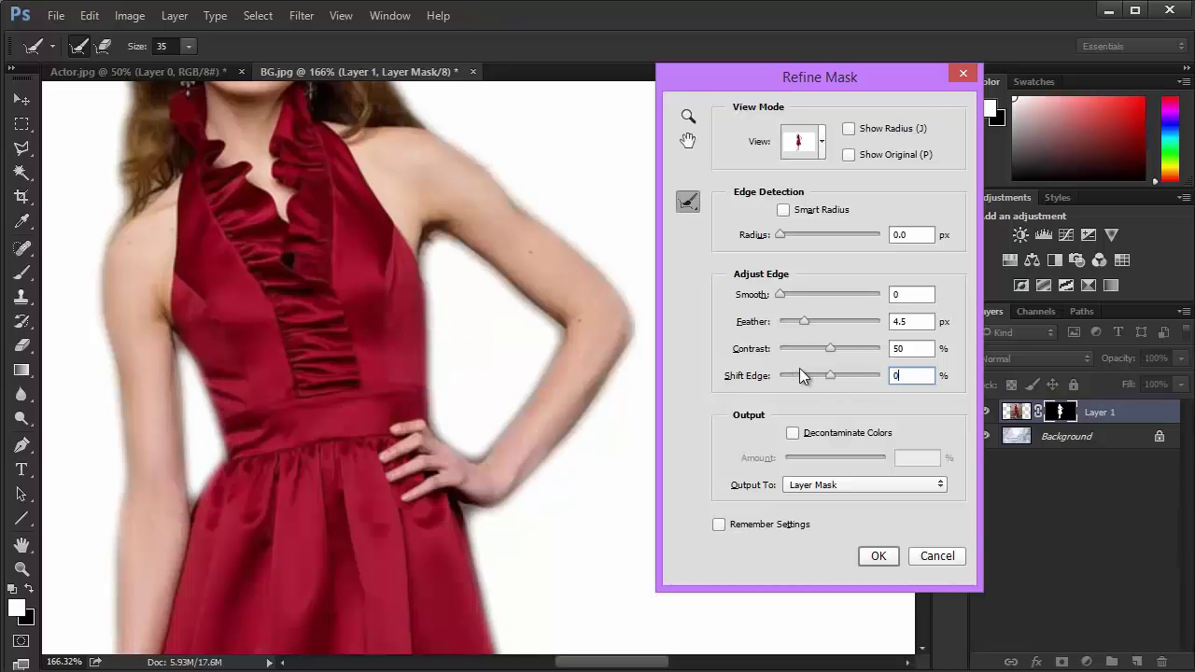
- Apply the Refine Mask settings to the layer mask and close the mask properties
click(879, 555)
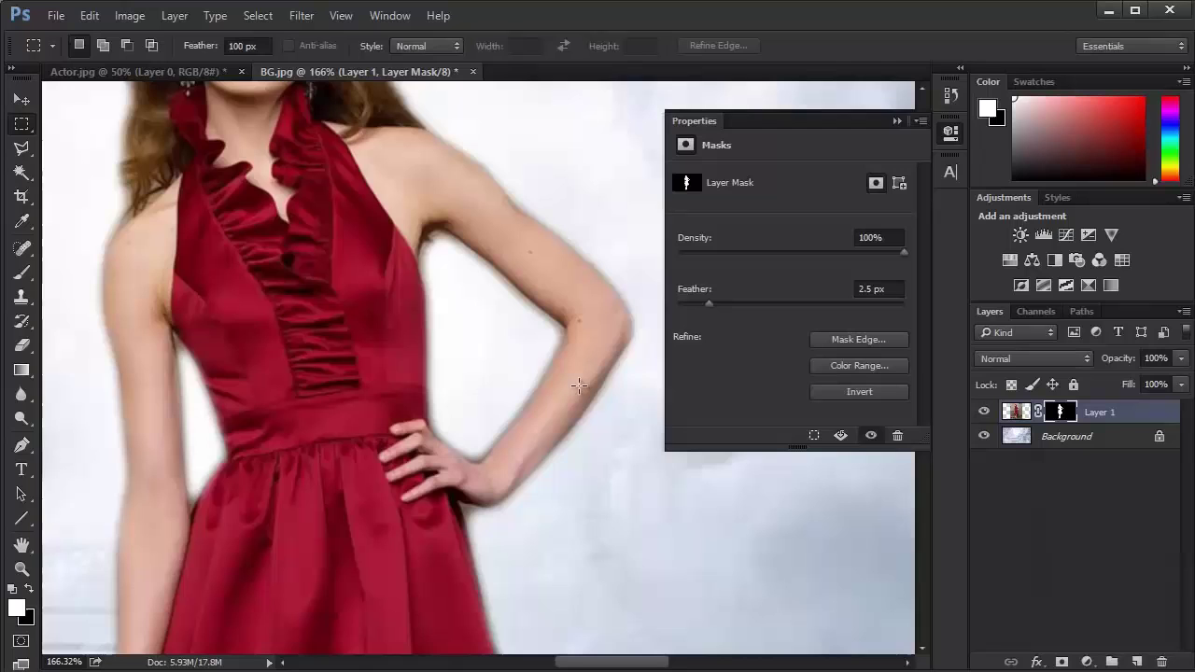
click(957, 137)
key(ctrl+0)
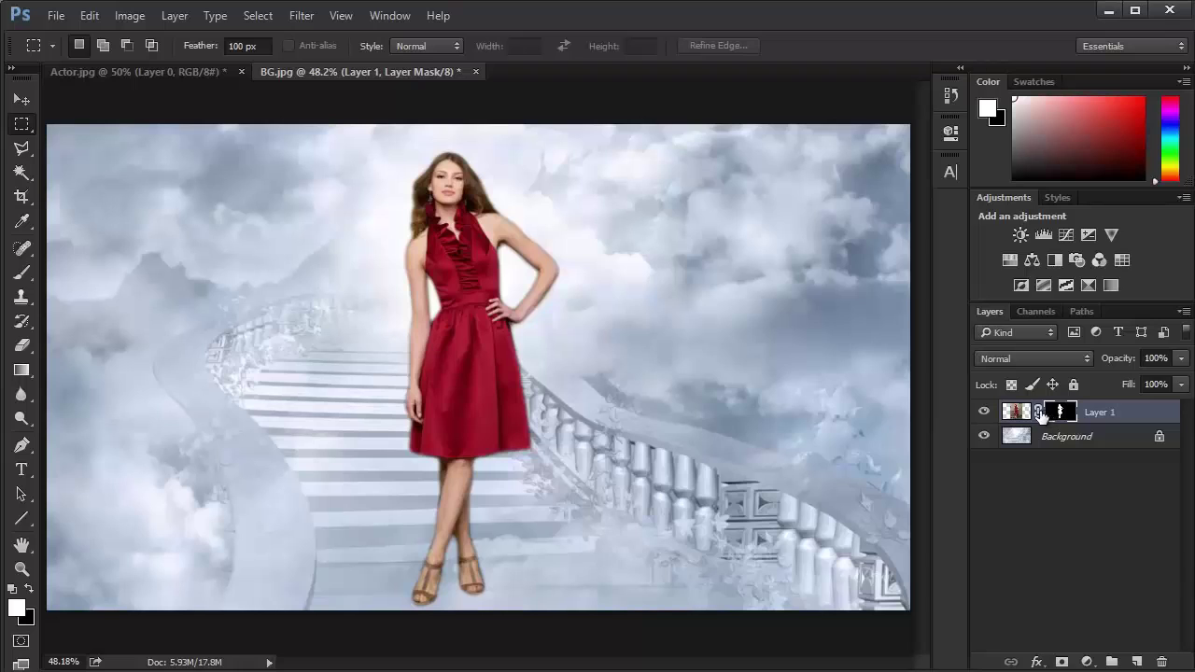
double_click(1095, 414)
click(1120, 435)
click(1062, 413)
click(984, 412)
click(984, 411)
double_click(1098, 414)
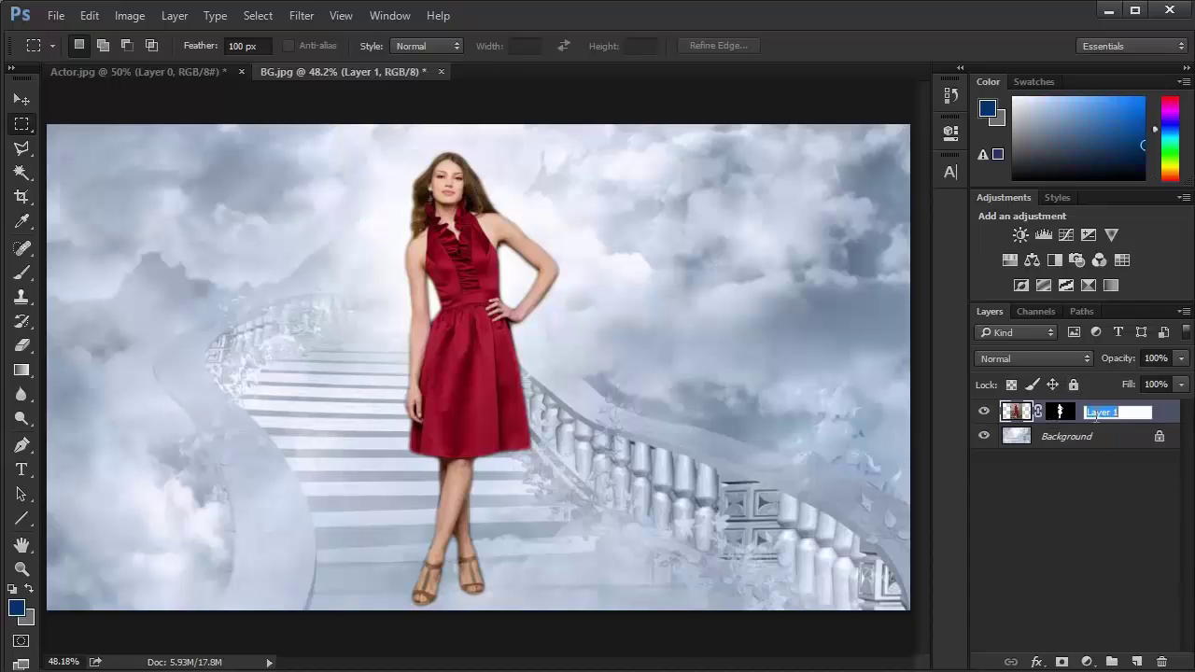
key(Return)
- Try a lower density on the woman's layer mask and return it to 100%
click(949, 134)
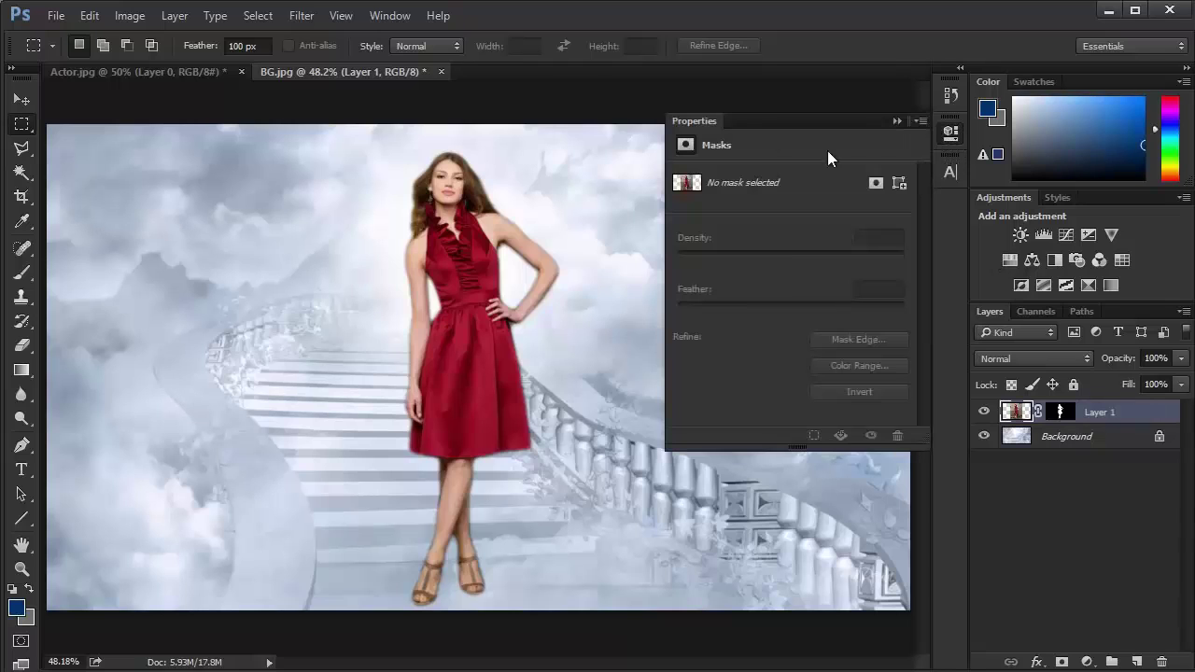
click(1060, 413)
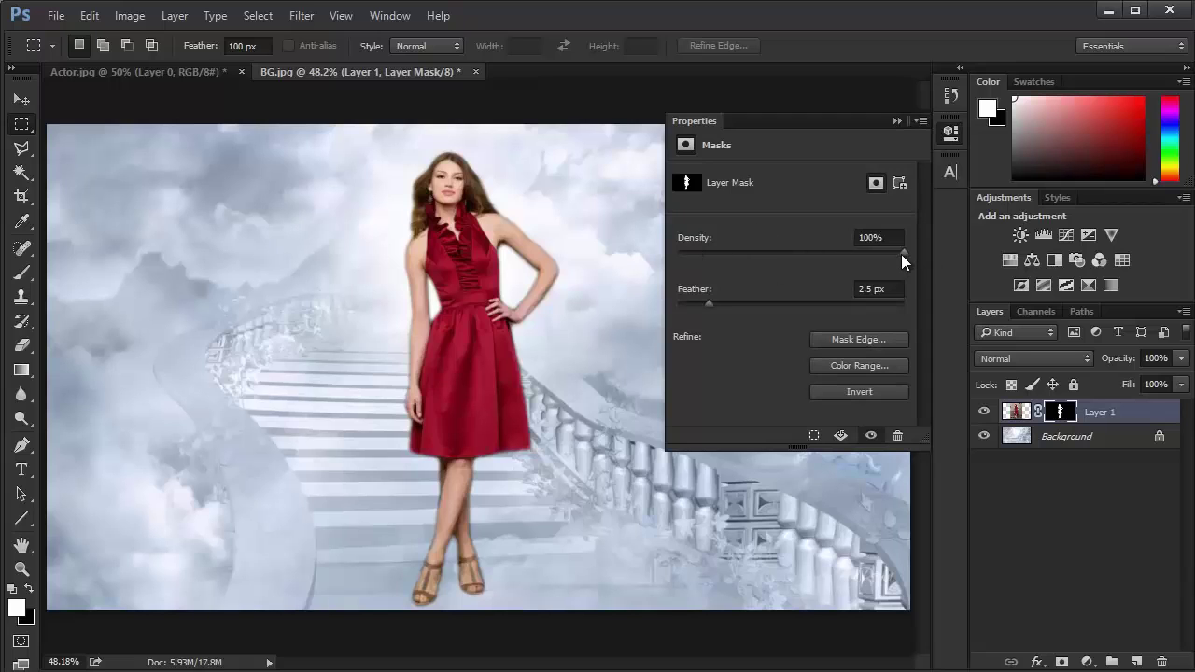
drag(902, 253, 860, 253)
drag(665, 251, 783, 253)
drag(907, 253, 933, 252)
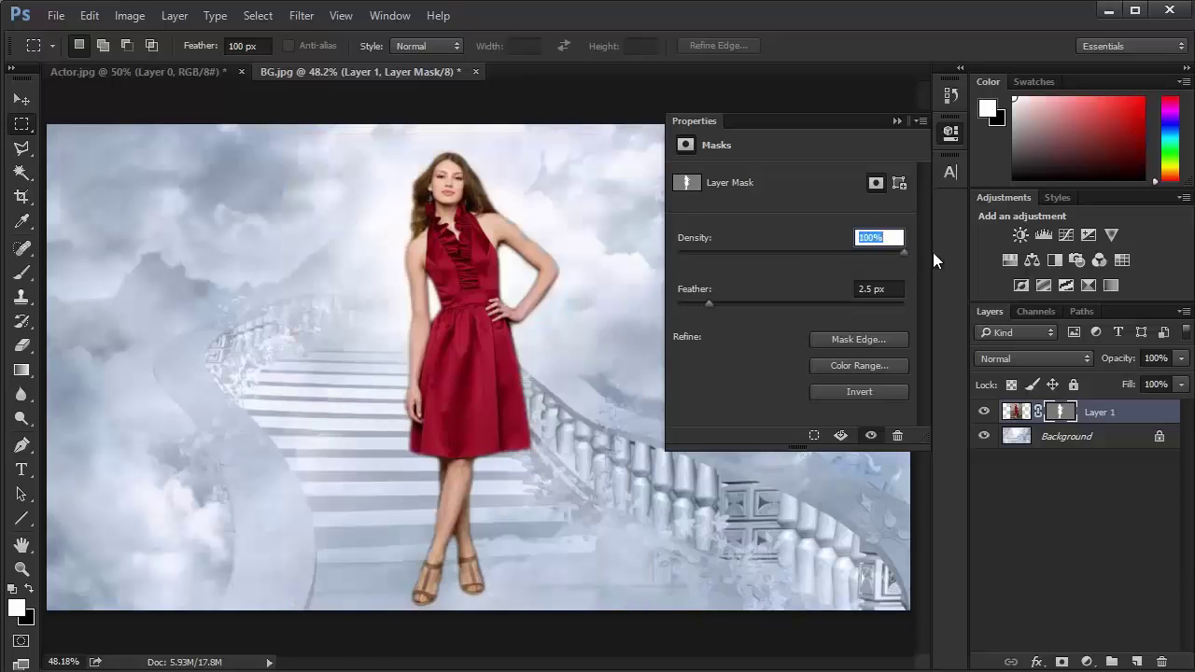
click(951, 135)
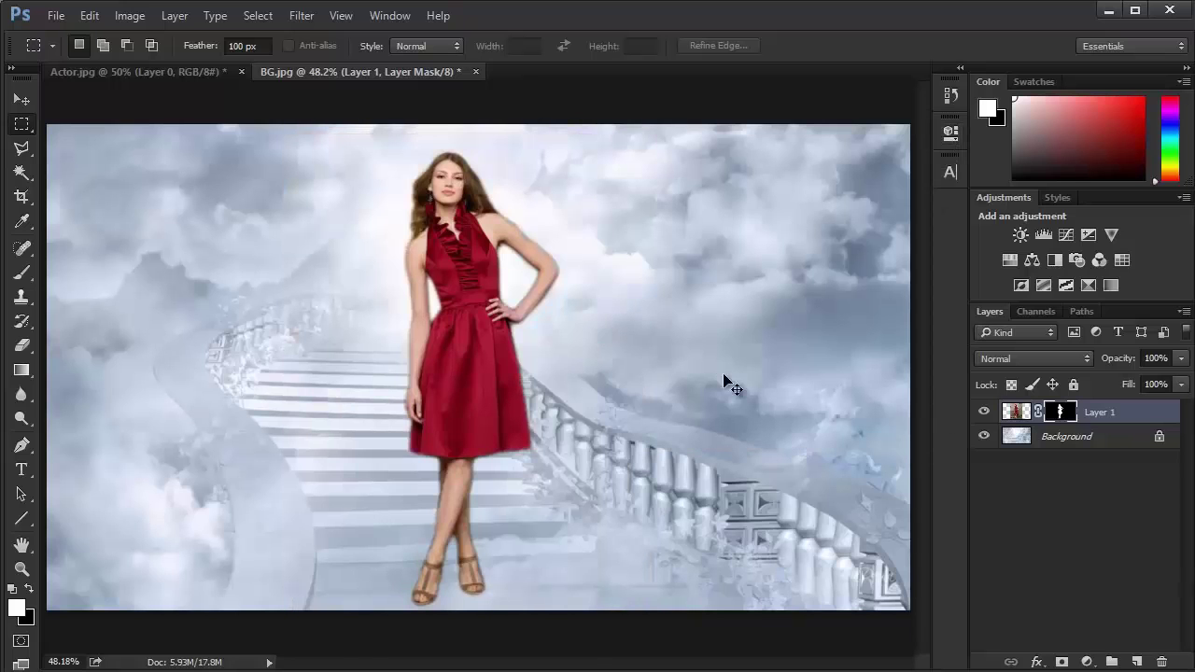